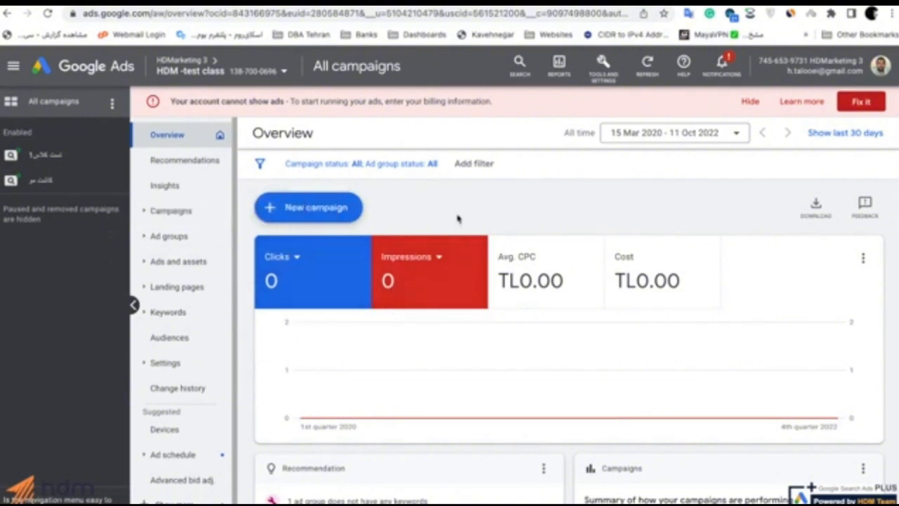
Step: Collapse the campaign tree and dismiss the billing and missing-keyword alerts
click(115, 113)
click(115, 112)
click(133, 305)
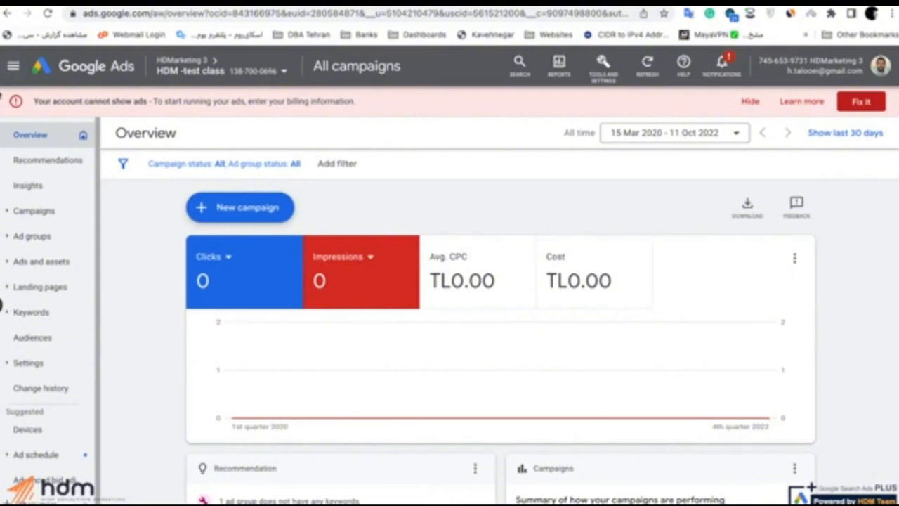
click(752, 103)
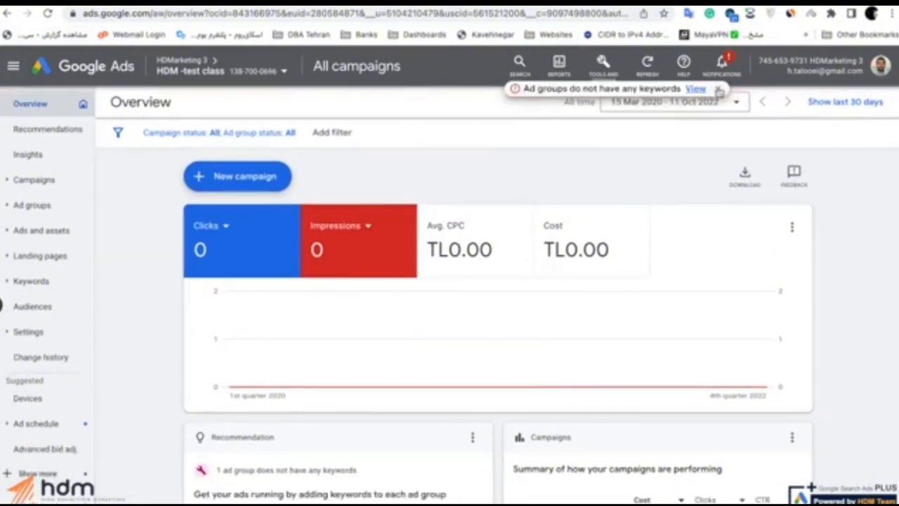
click(718, 89)
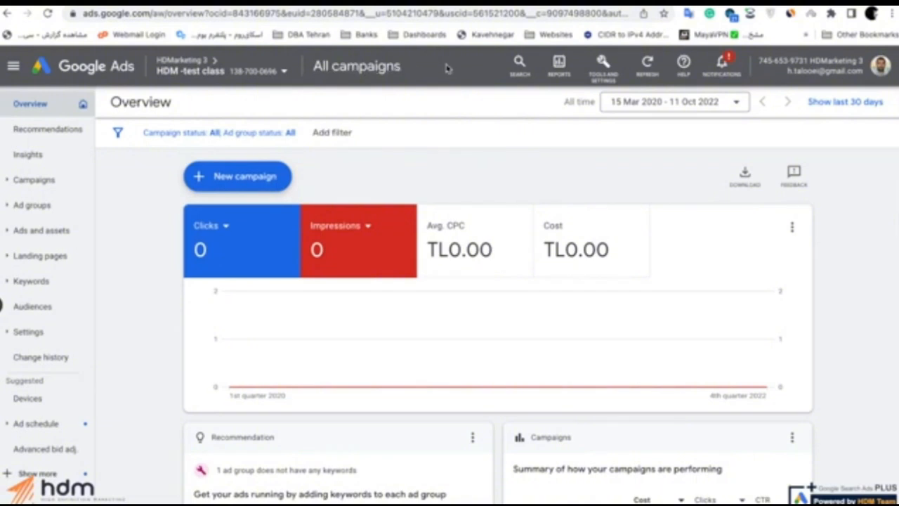
Step: List the account's ad groups and examine the search keywords of the نخ گلدوزی ad group and its campaign hierarchy
click(42, 205)
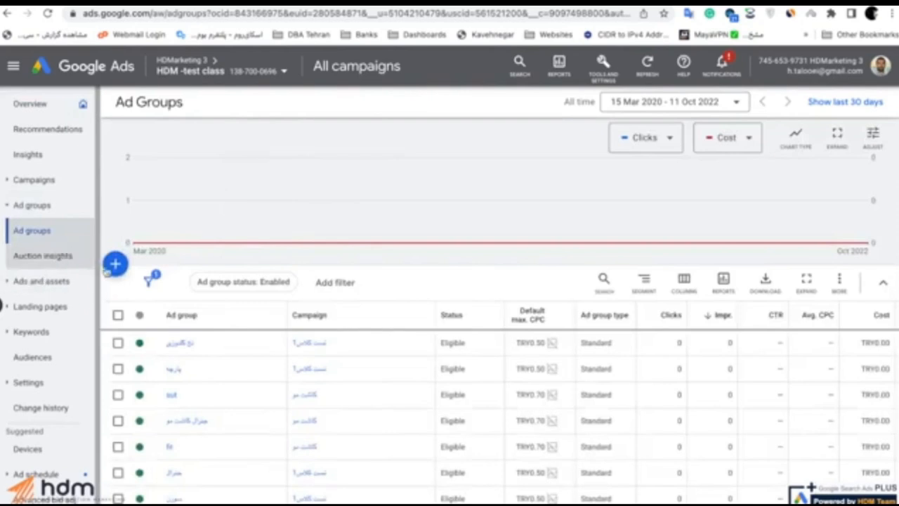
click(179, 343)
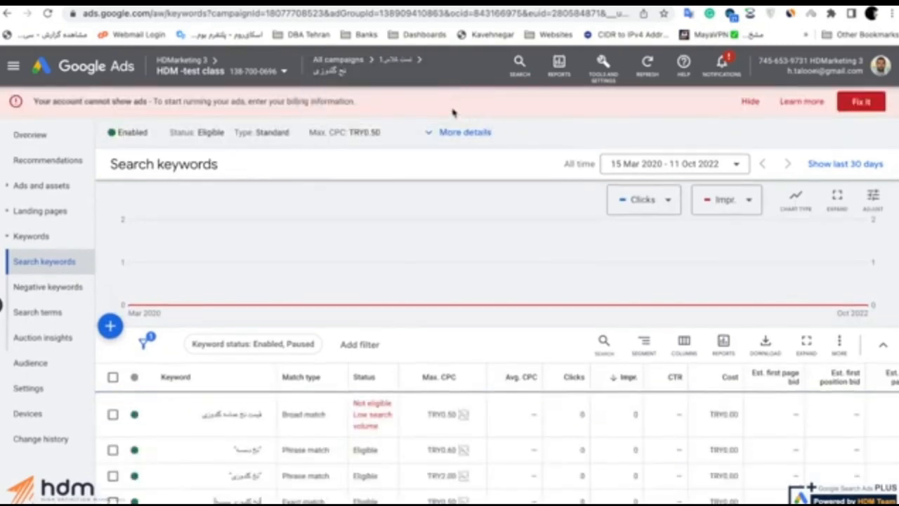
mouse_move(357, 83)
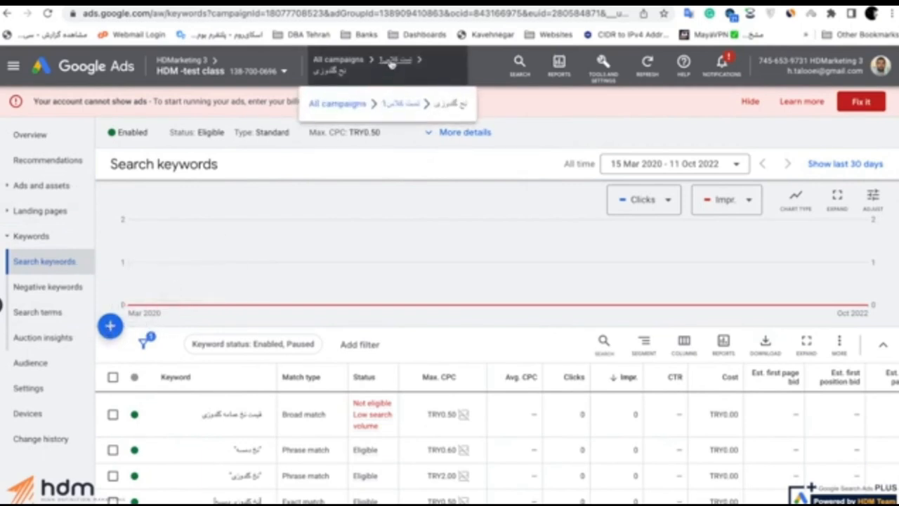
mouse_move(448, 76)
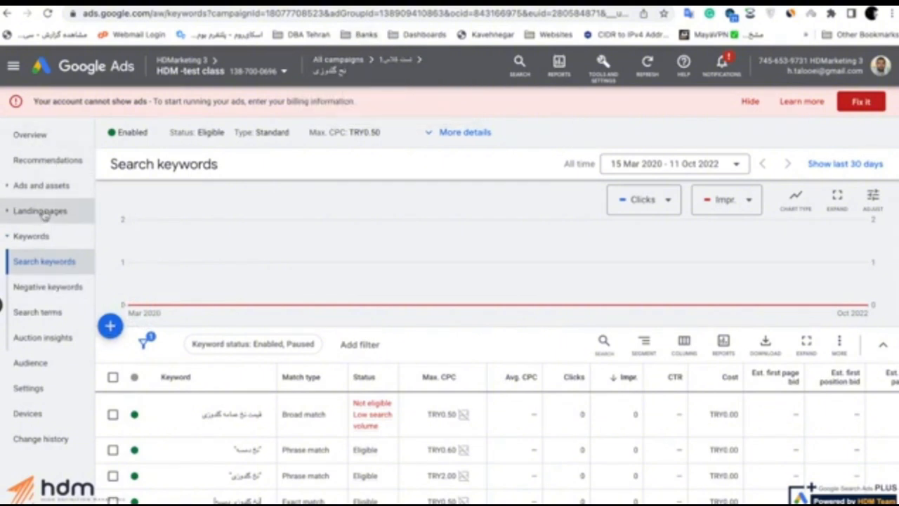
Step: Go up through the تست کلاس1 campaign to all campaigns and view the ad groups of the کاشت مو campaign
click(395, 62)
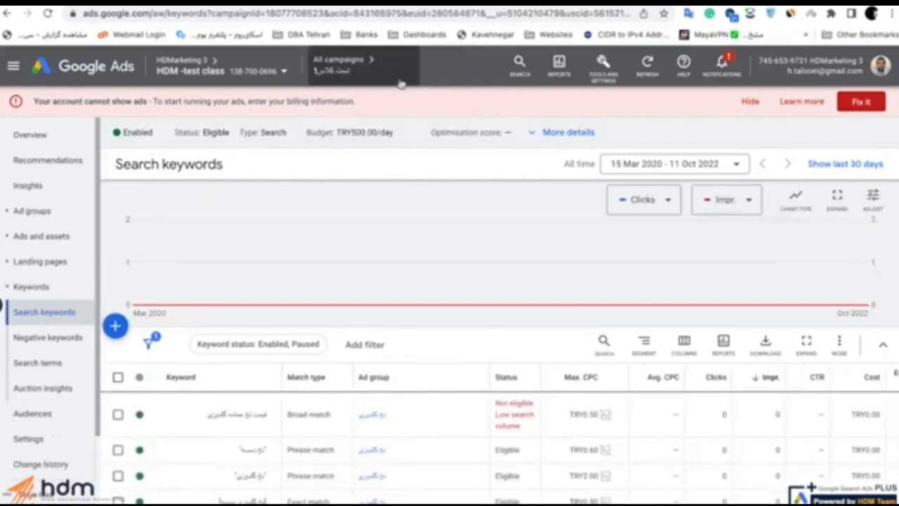
click(340, 61)
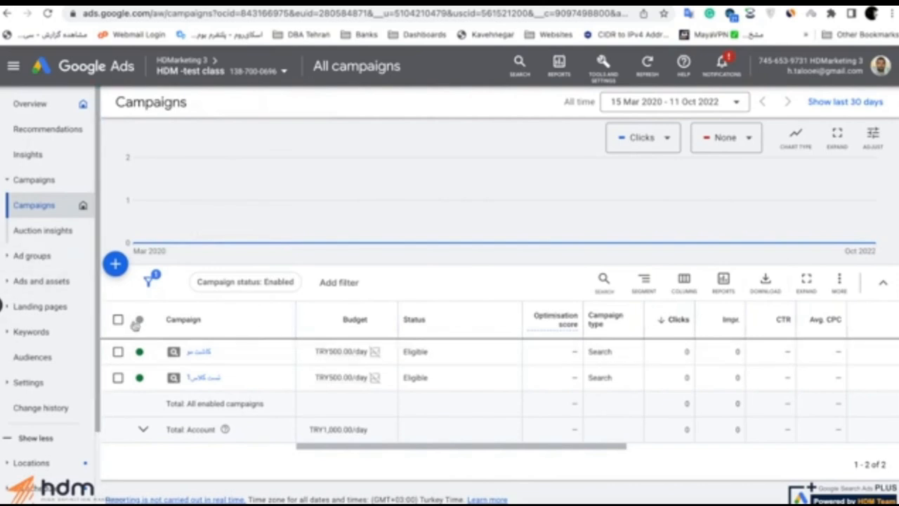
click(200, 353)
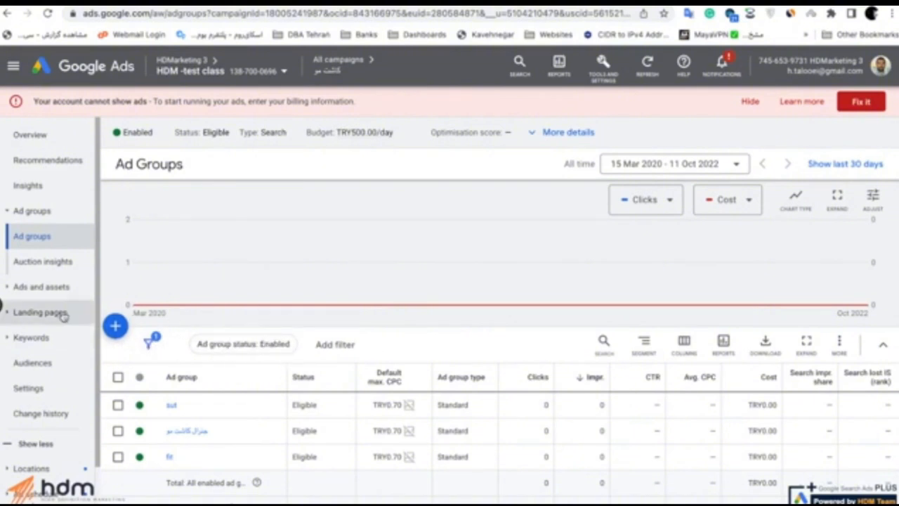
Step: Expand the campaign tree and set both its campaign status and ad group status filters to All
click(3, 308)
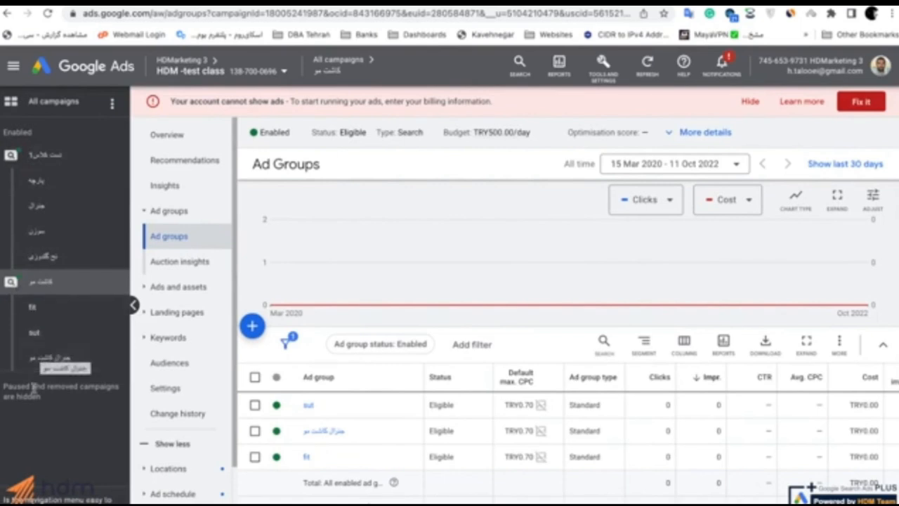
mouse_move(30, 393)
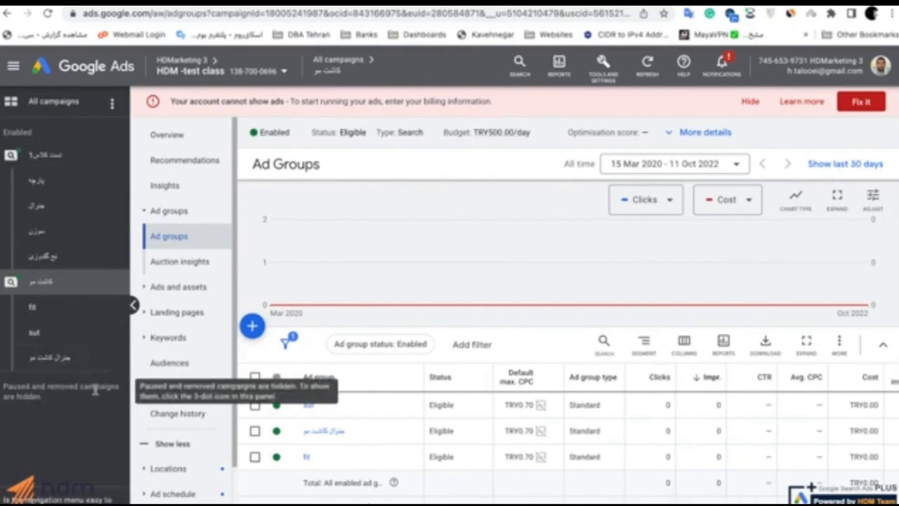
click(113, 105)
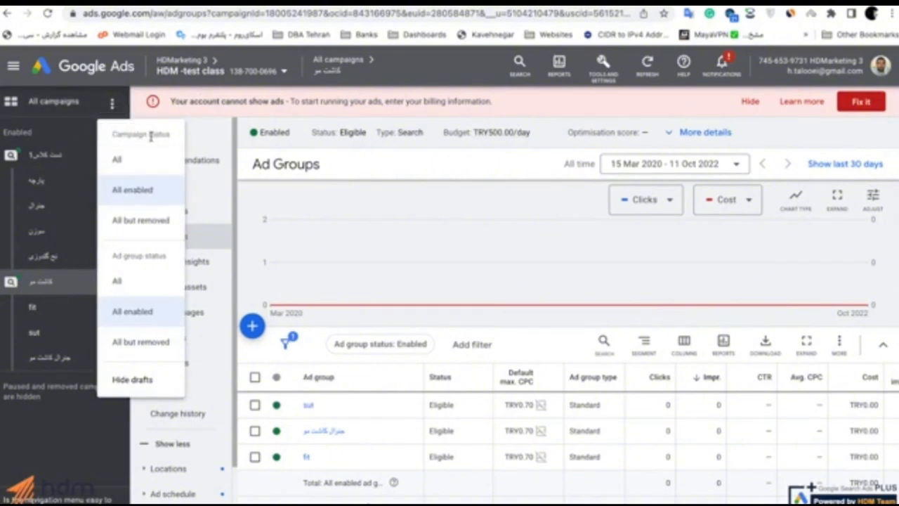
click(125, 160)
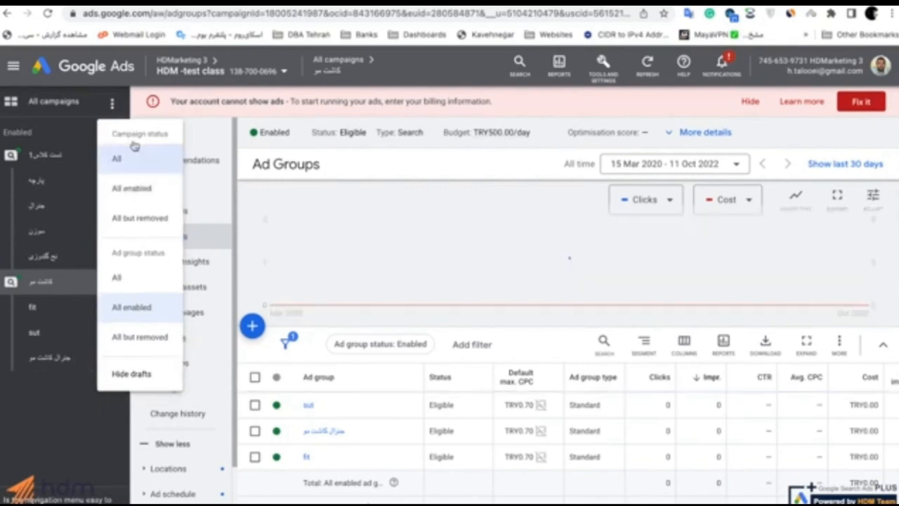
click(111, 105)
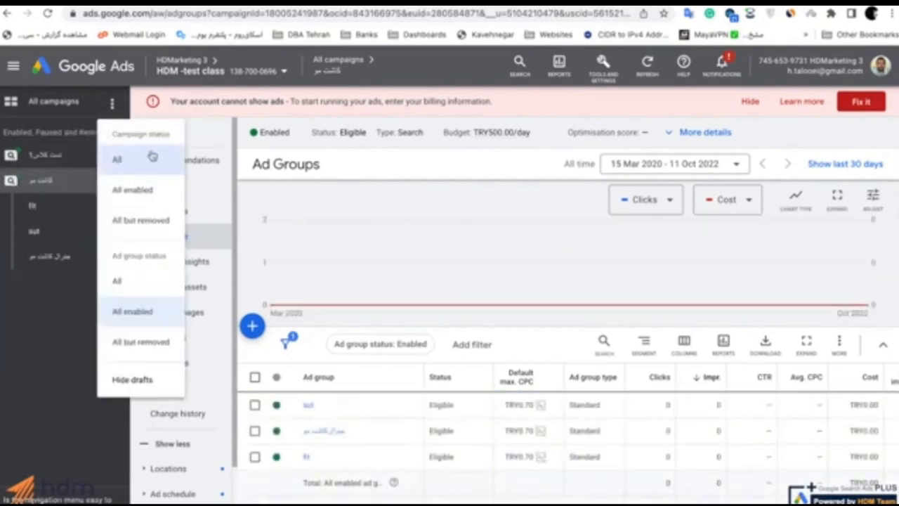
click(120, 281)
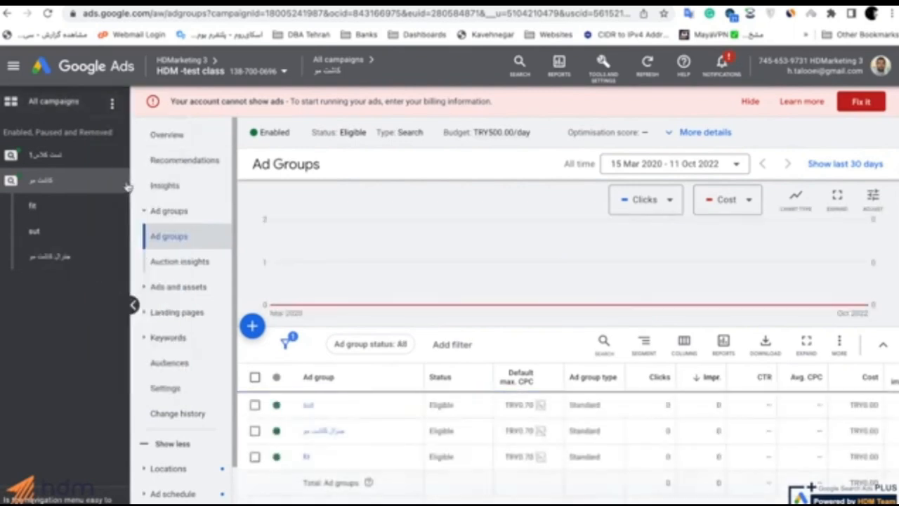
Step: Pause the نخ گلدوزی ad group in the تست کلاس1 campaign
click(39, 159)
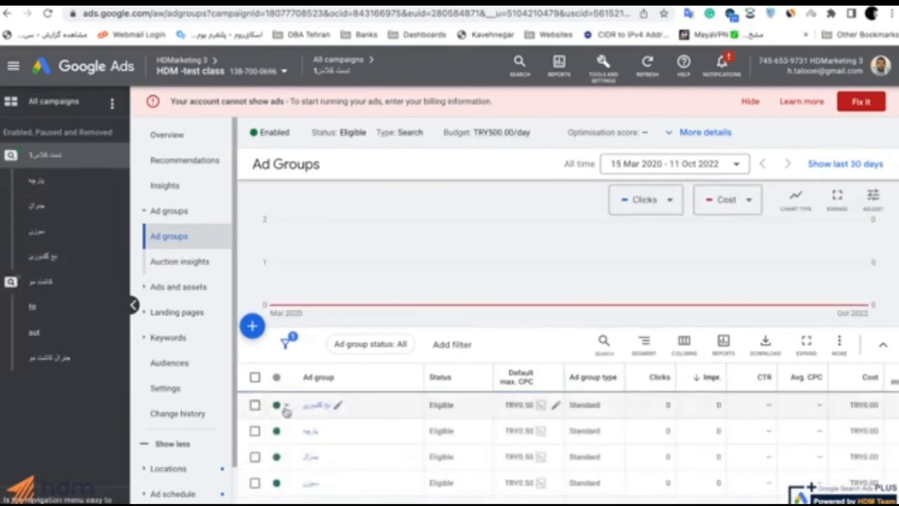
click(285, 408)
click(289, 448)
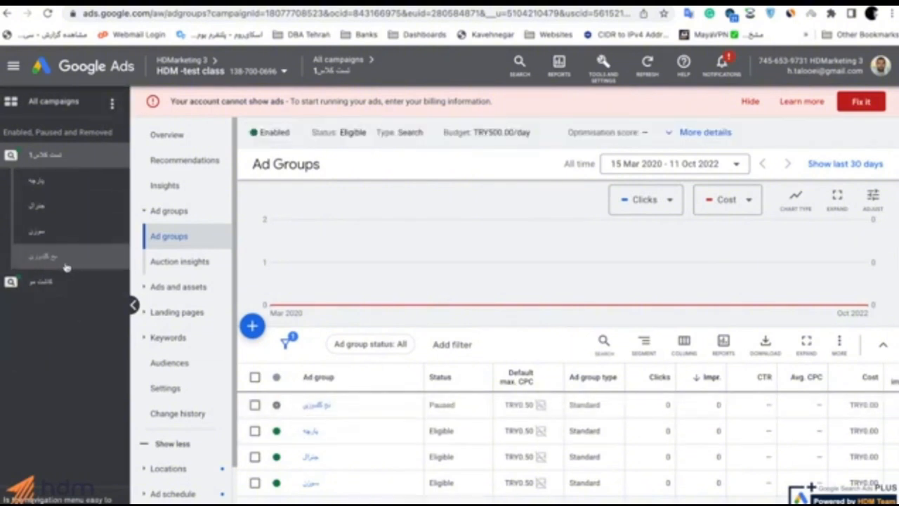
Step: Limit the campaign tree's ad group status filter to All enabled and reload the page
click(111, 103)
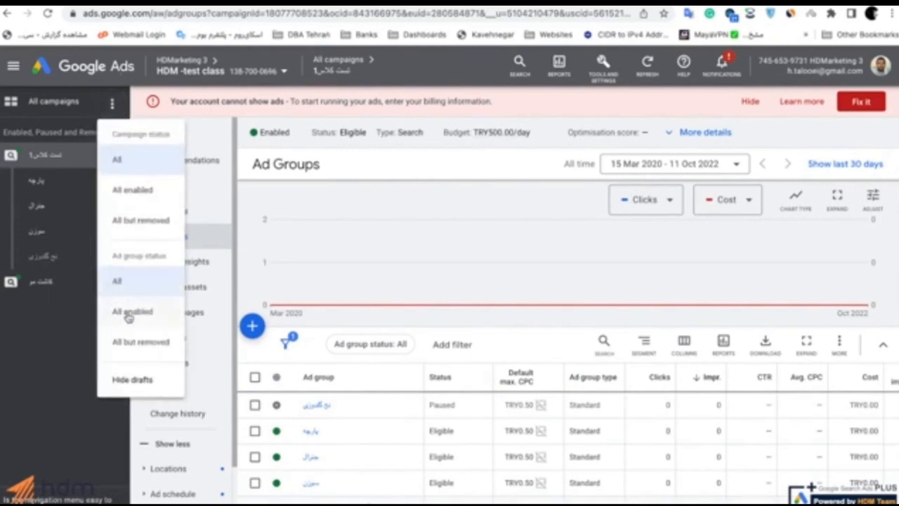
click(129, 313)
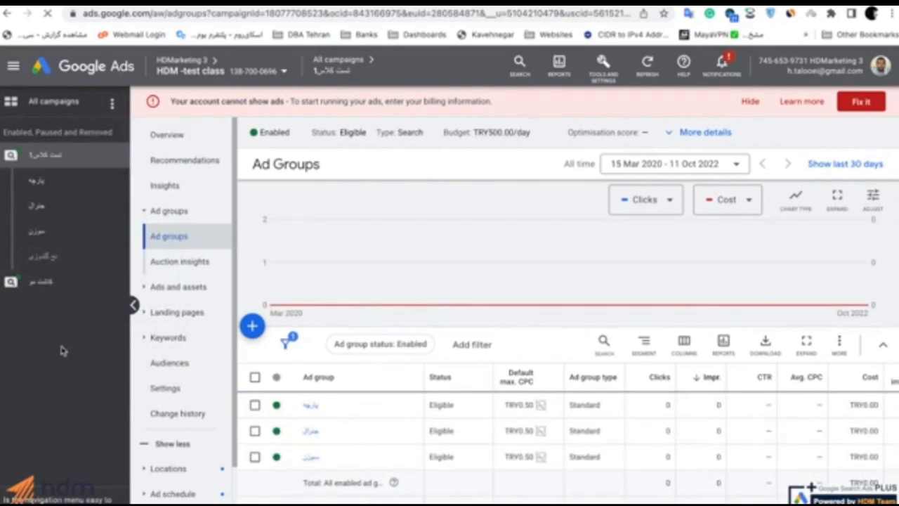
click(71, 268)
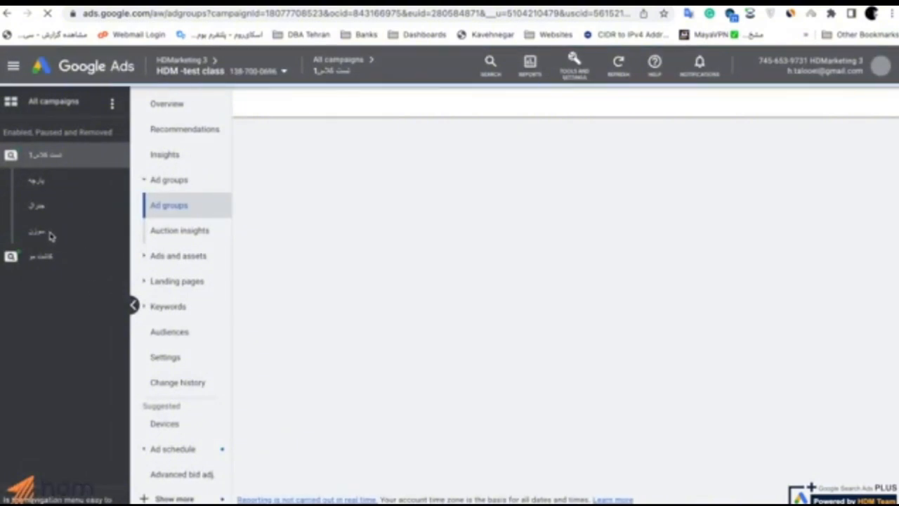
Step: Set the campaign tree's campaign status and ad group status filters back to All
click(112, 104)
click(126, 160)
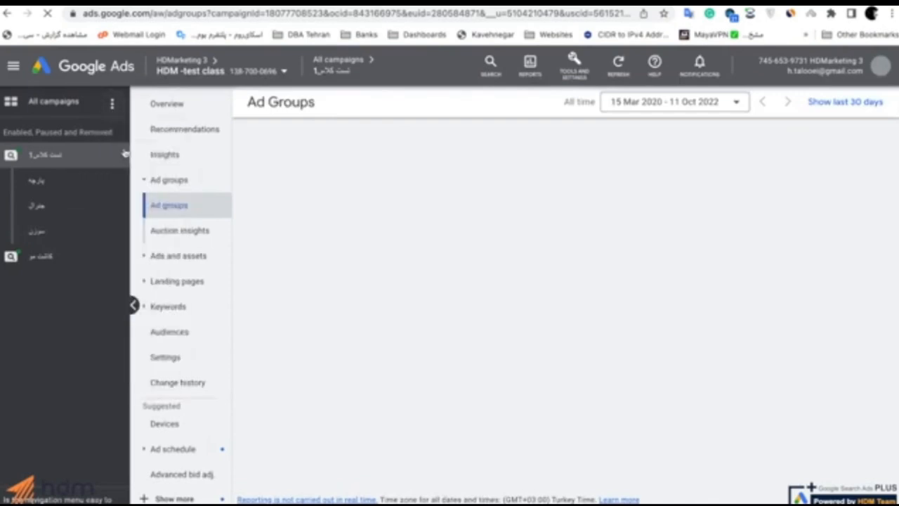
click(112, 103)
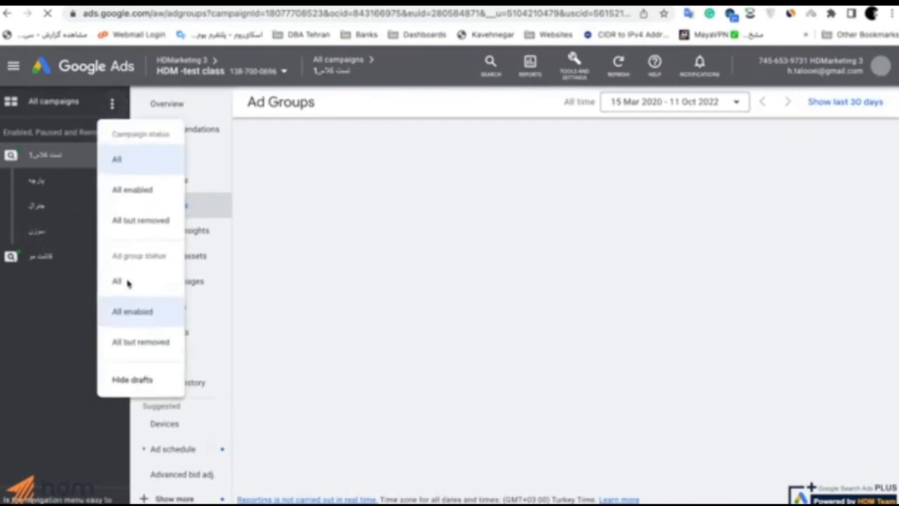
click(117, 283)
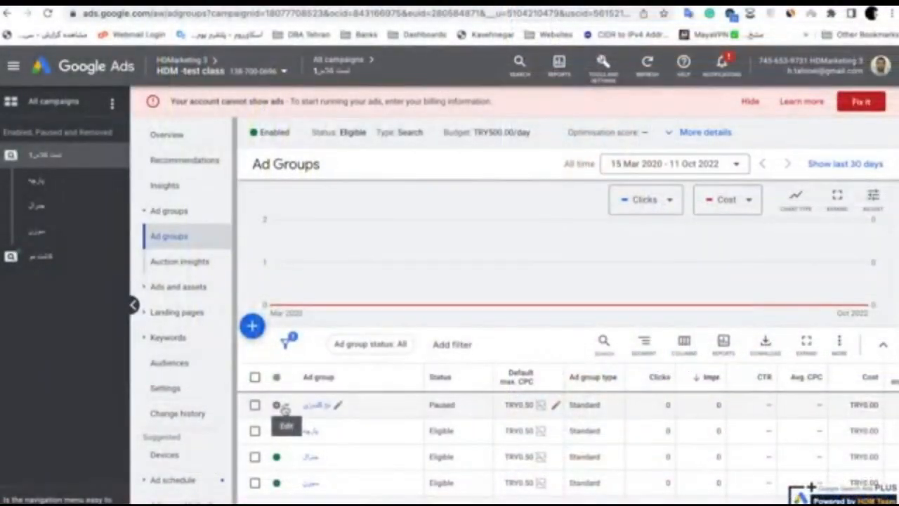
Step: Permanently remove the نخ گلدوزی ad group from the تست کلاس1 campaign
click(283, 407)
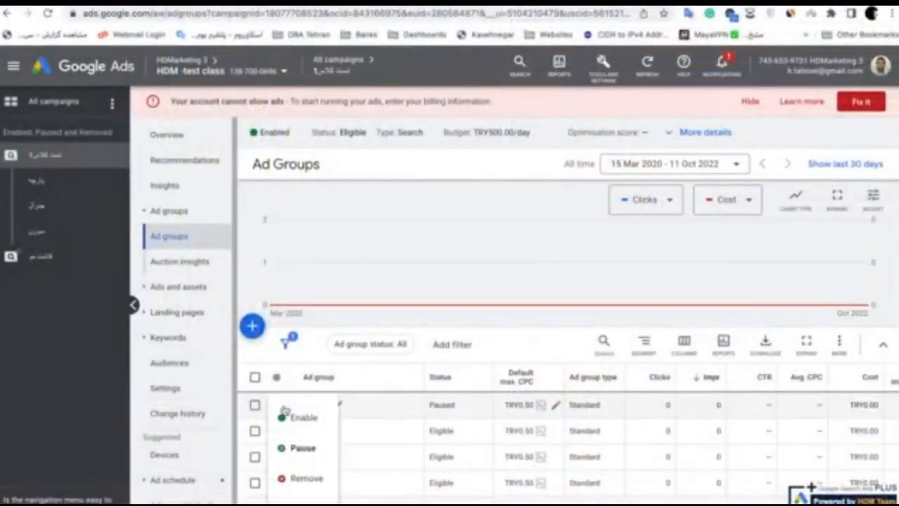
click(285, 478)
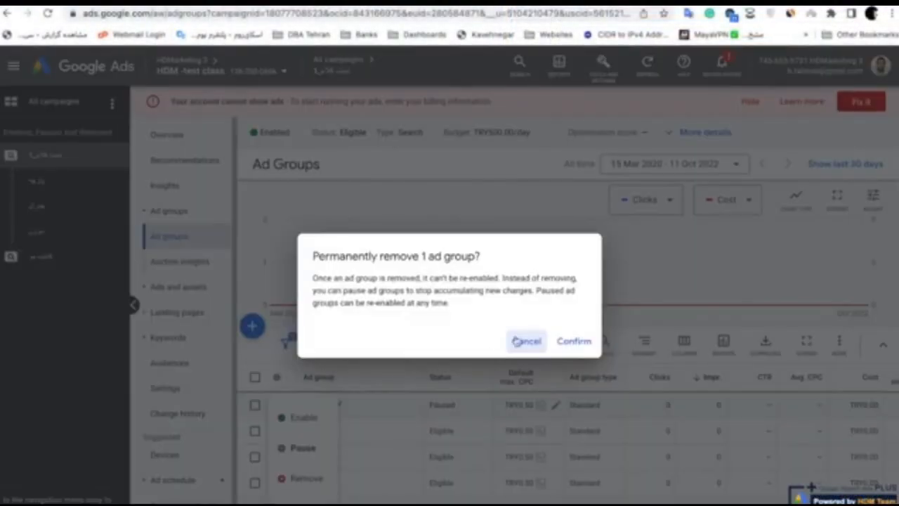
click(575, 343)
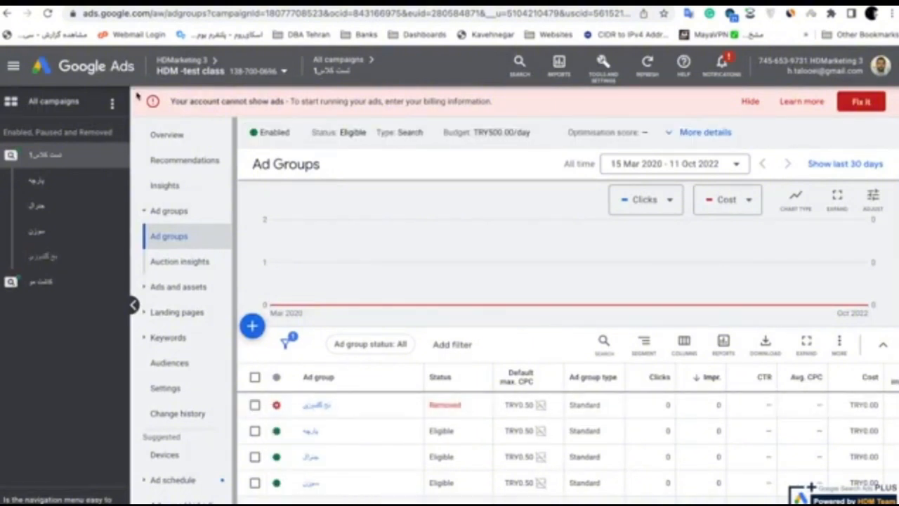
click(113, 103)
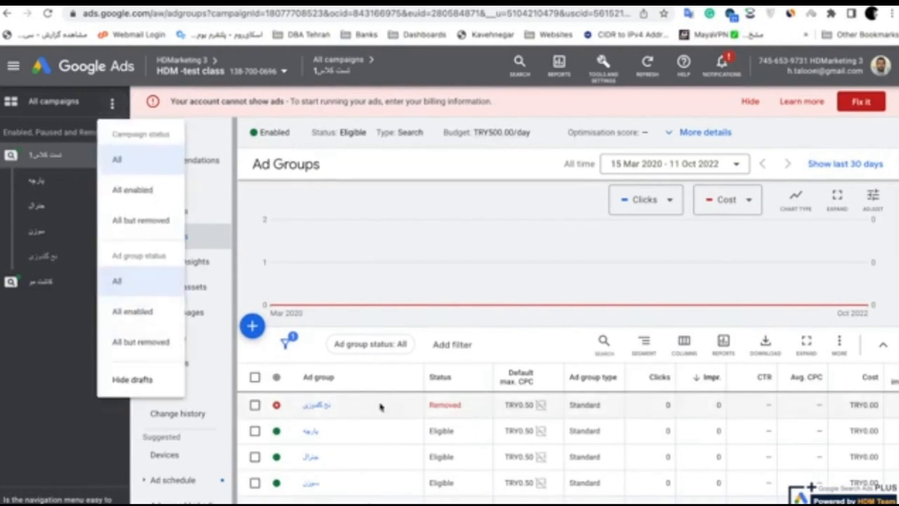
click(83, 394)
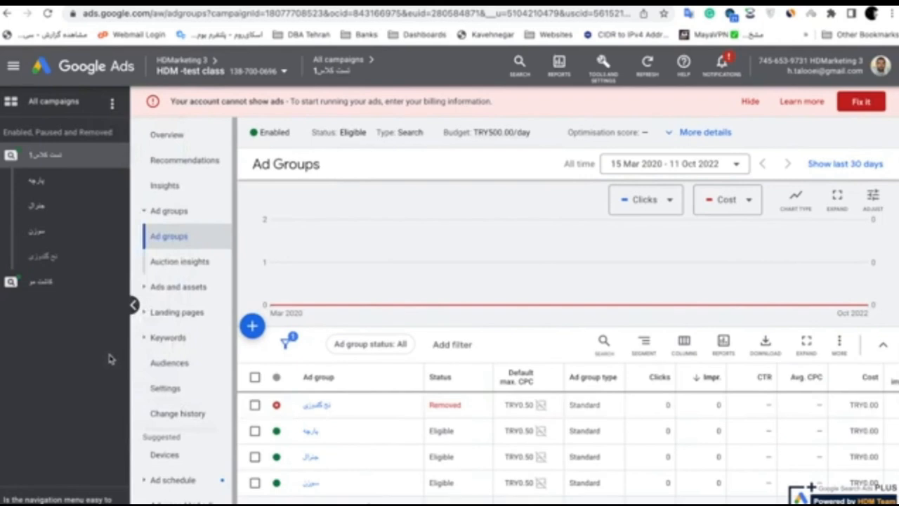
click(717, 174)
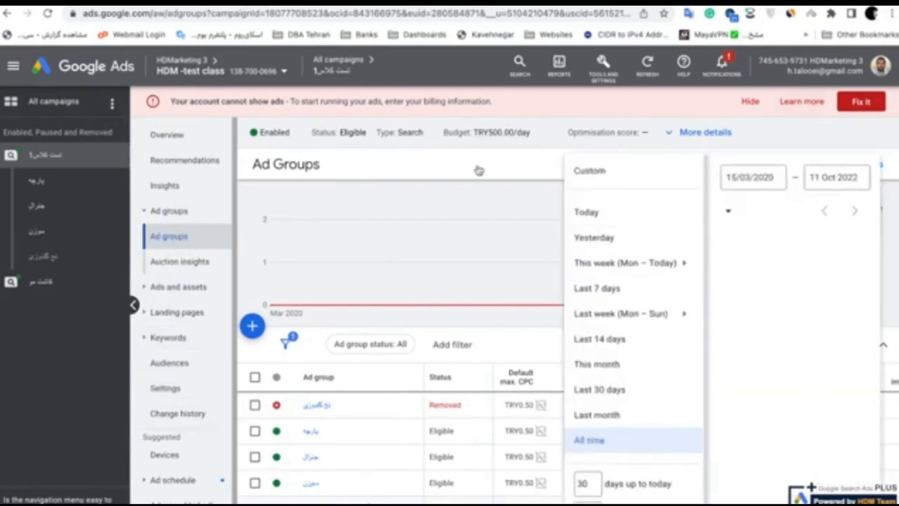
click(481, 170)
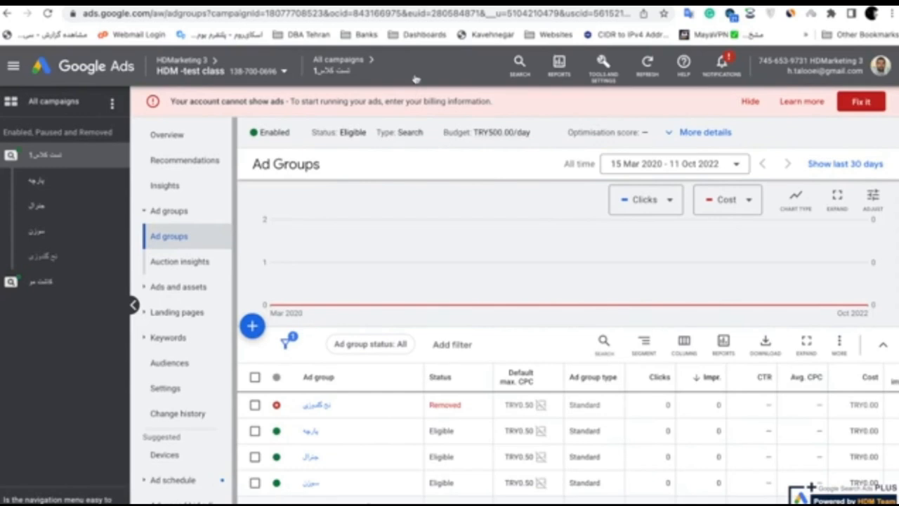
Step: Return to the all-campaigns level, display the campaigns list and collapse the campaign tree
click(337, 61)
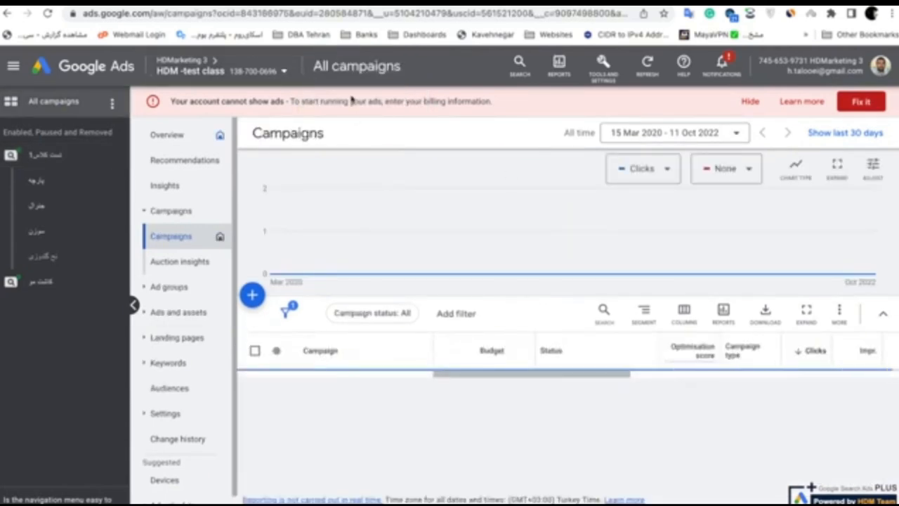
click(198, 135)
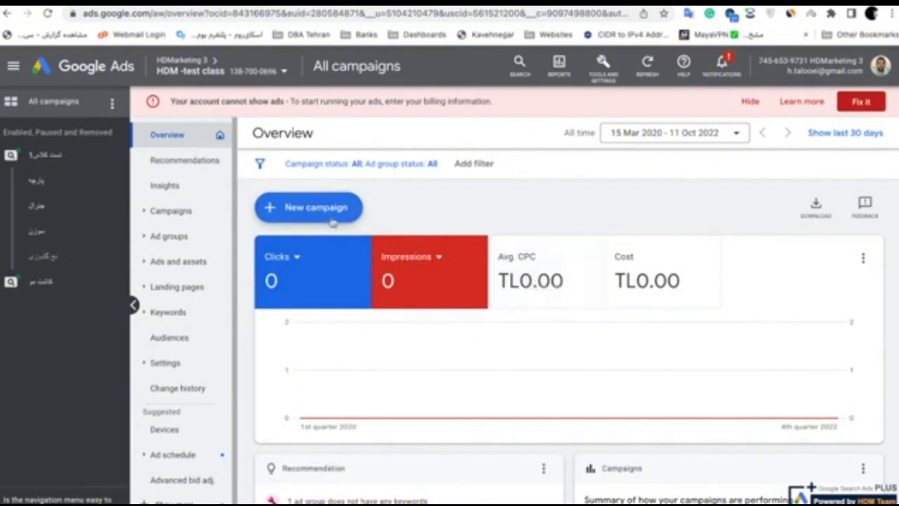
click(173, 211)
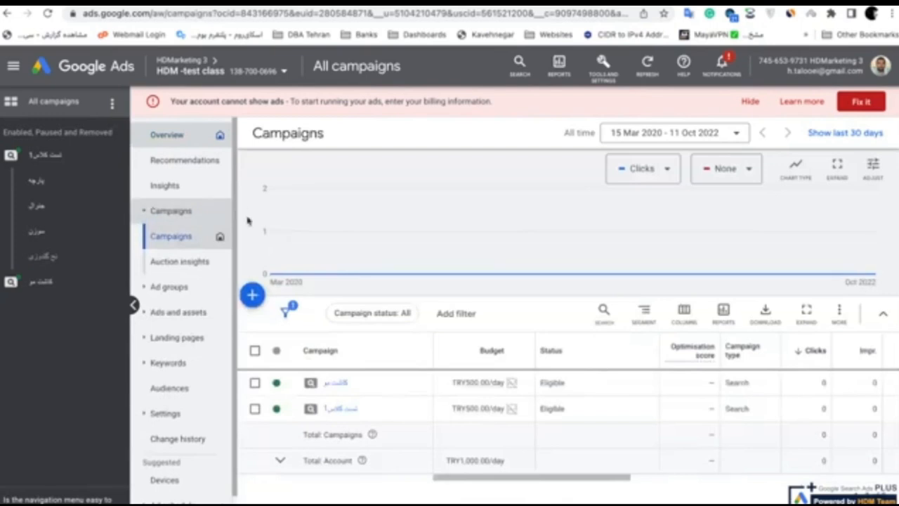
click(134, 306)
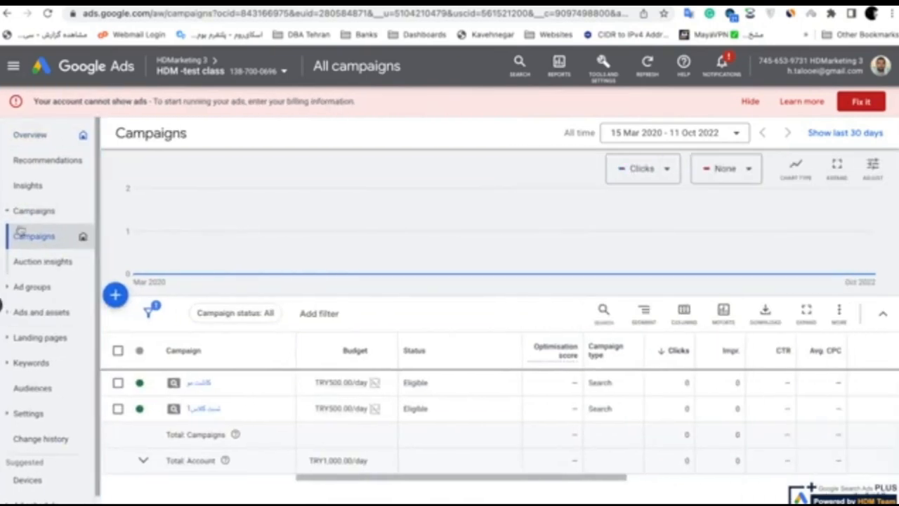
Step: Start creating a new campaign and bring up the full set of campaign objective choices
click(121, 303)
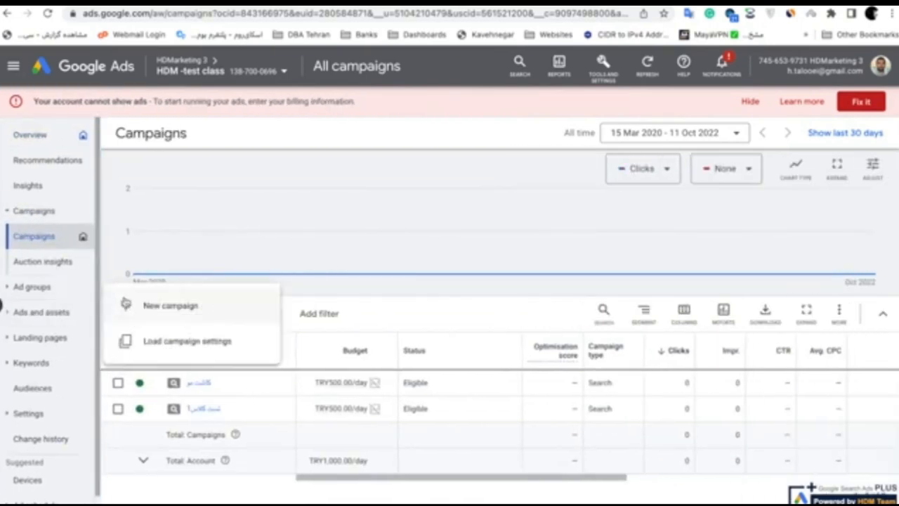
click(181, 314)
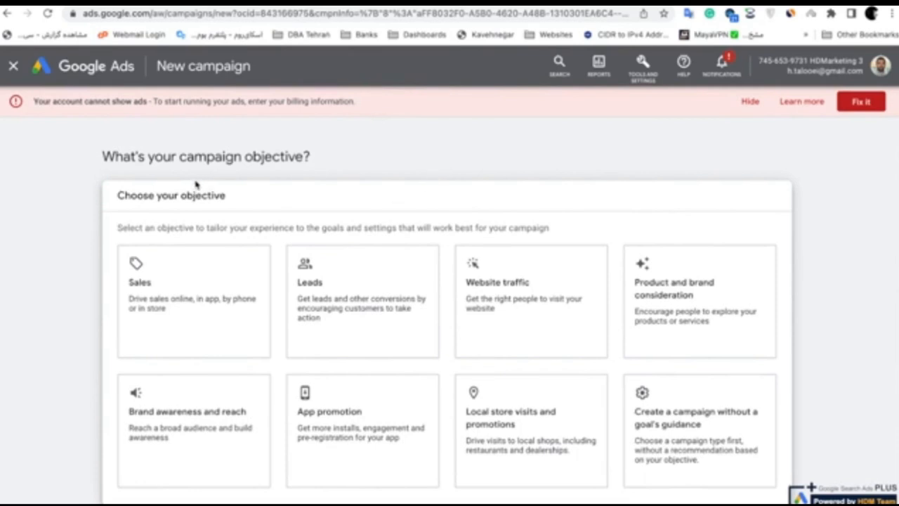
scroll(196, 184, down, 1)
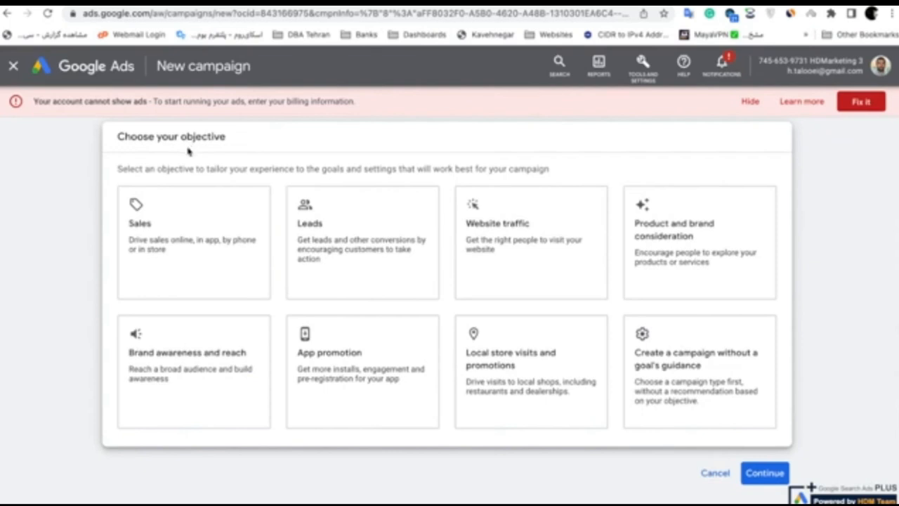
Step: Try the Sales, Leads, Brand awareness and reach, and App promotion objectives to compare the campaign types each one offers
click(191, 223)
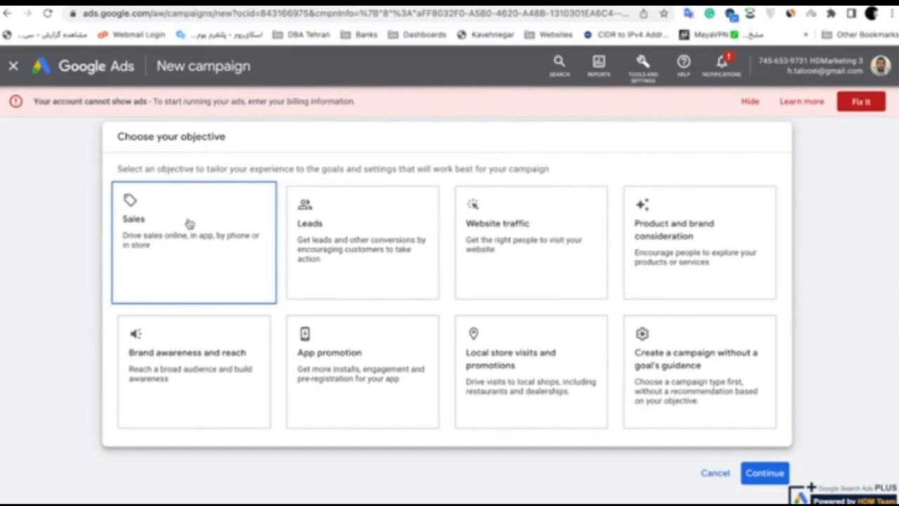
click(408, 219)
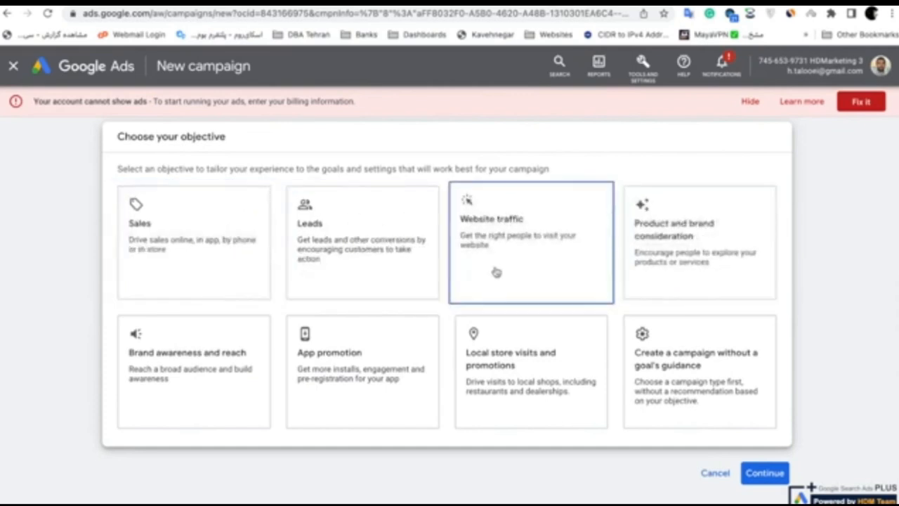
click(235, 377)
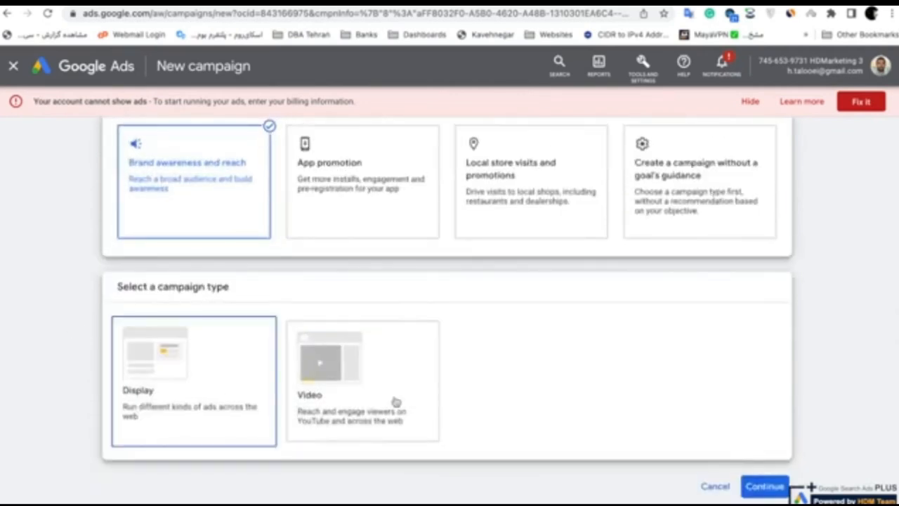
click(331, 196)
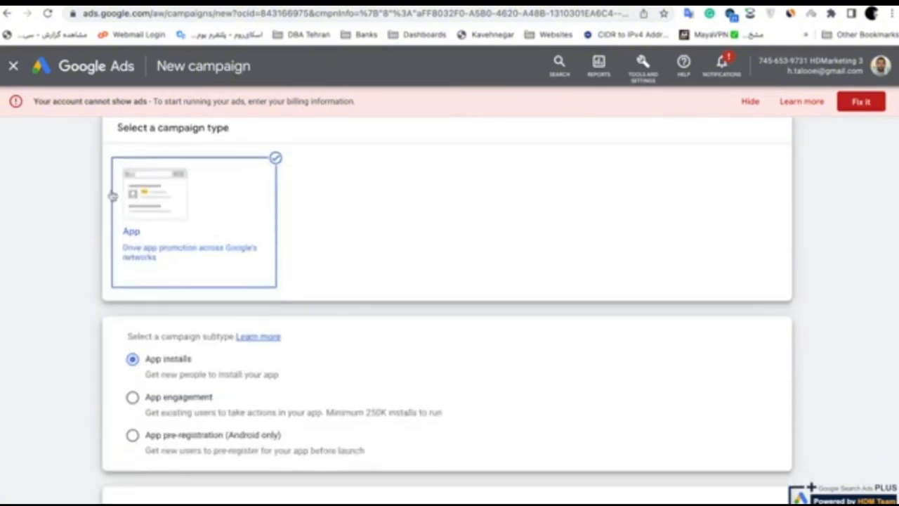
Step: Switch the campaign objective to Website traffic and review the campaign types available for it
scroll(377, 207, up, 5)
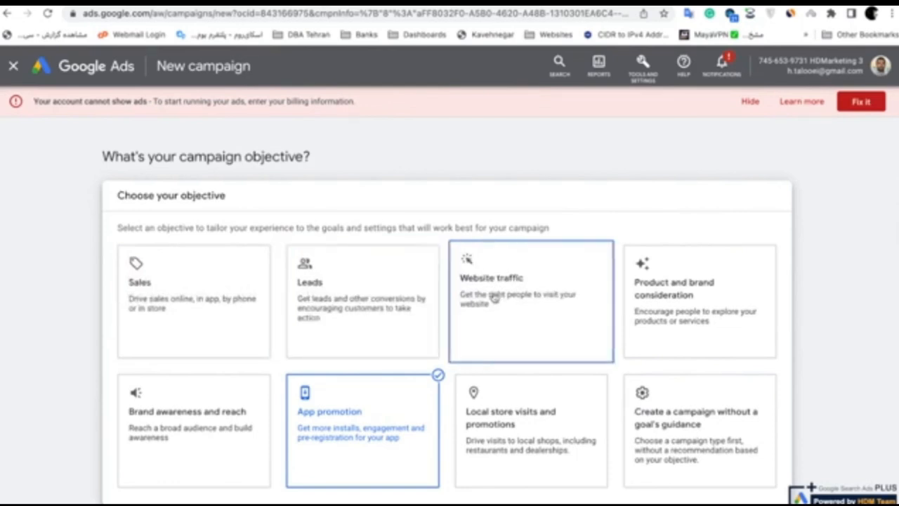
scroll(494, 298, down, 5)
scroll(344, 275, up, 1)
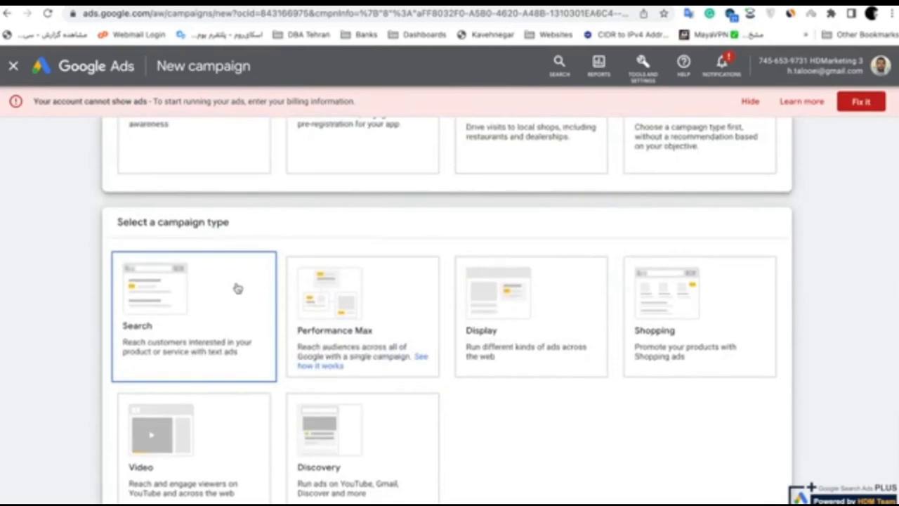
scroll(239, 285, up, 4)
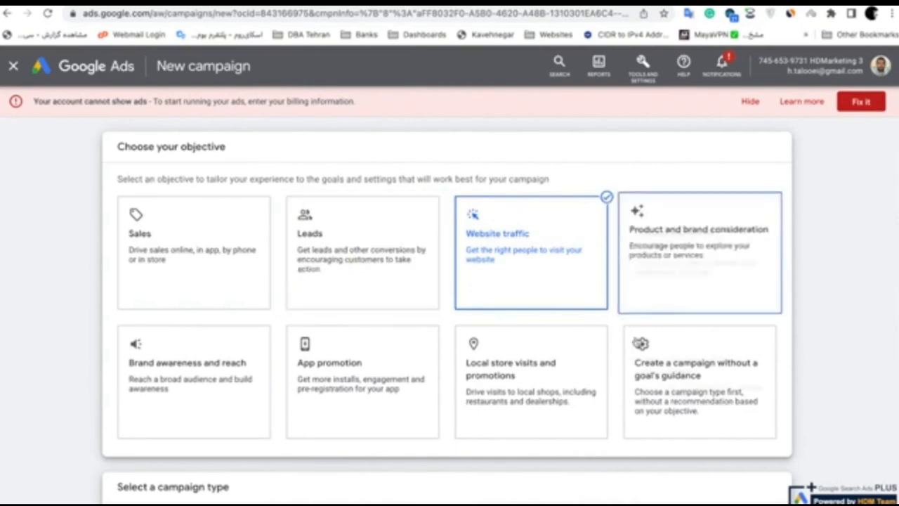
scroll(703, 376, up, 1)
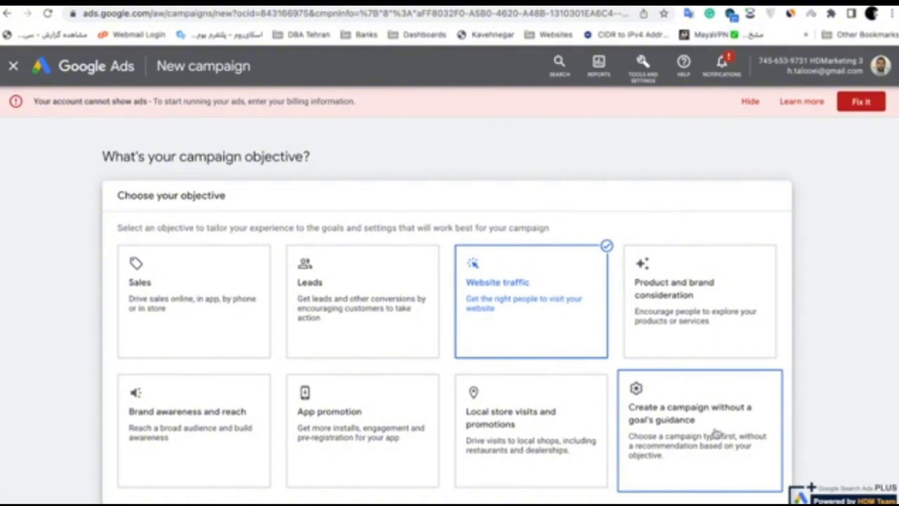
Step: Choose to create the campaign without a goal's guidance and review all the campaign types offered
click(692, 403)
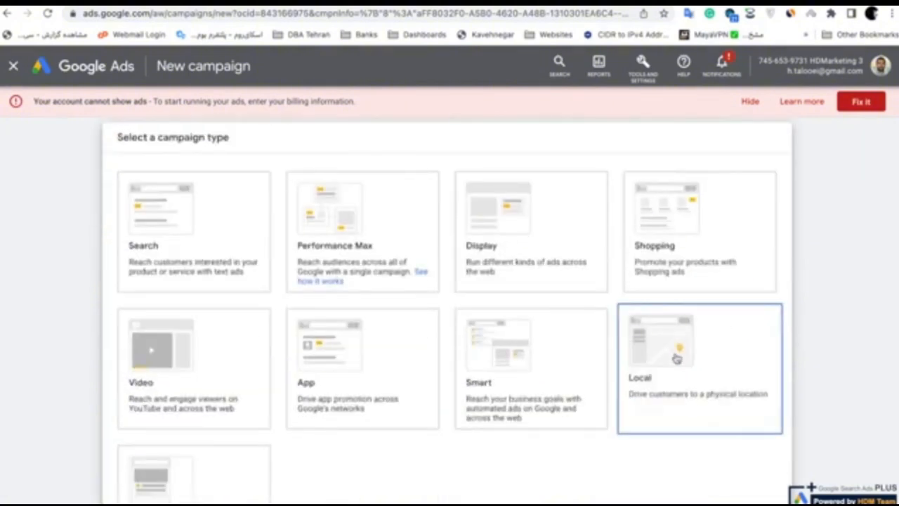
scroll(633, 323, up, 6)
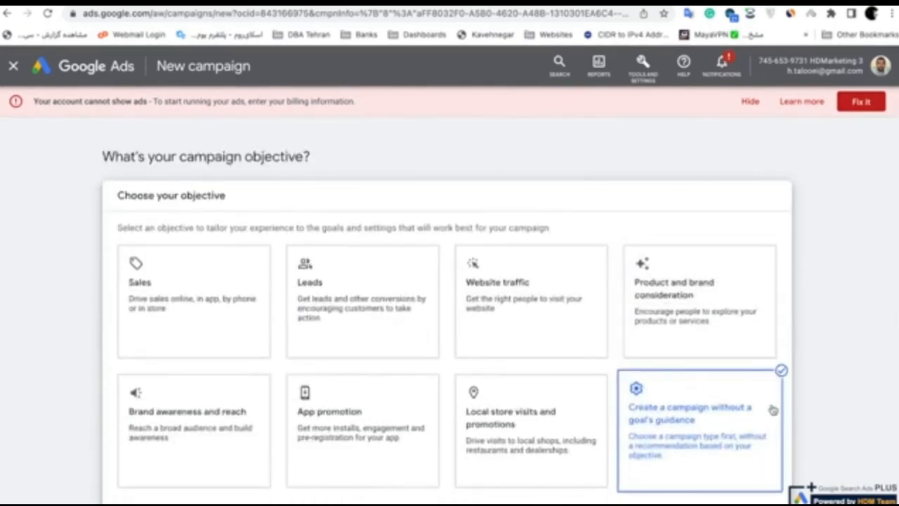
scroll(759, 398, down, 6)
scroll(274, 276, up, 2)
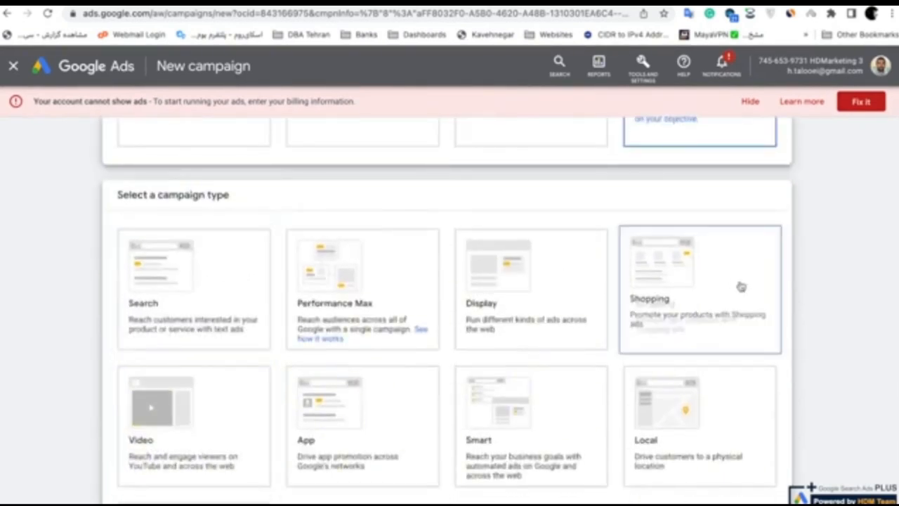
scroll(742, 288, down, 2)
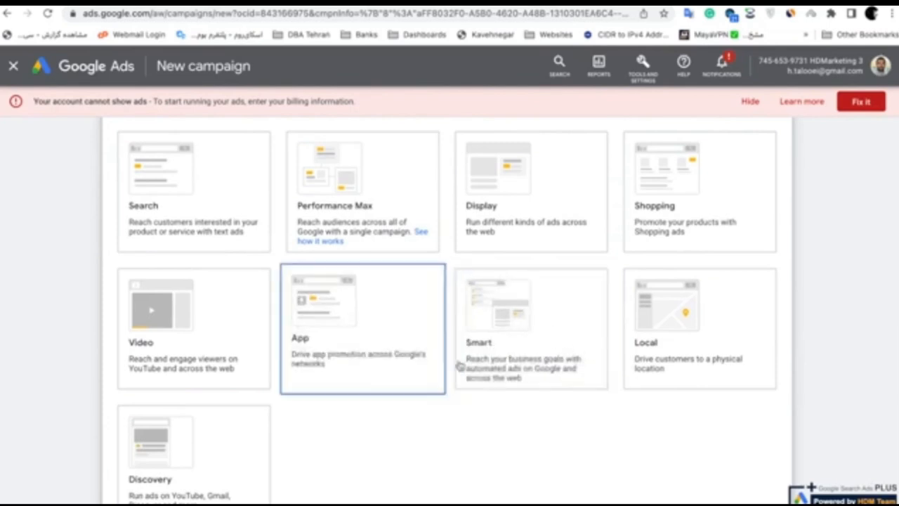
Step: Choose Search as the campaign type
click(230, 477)
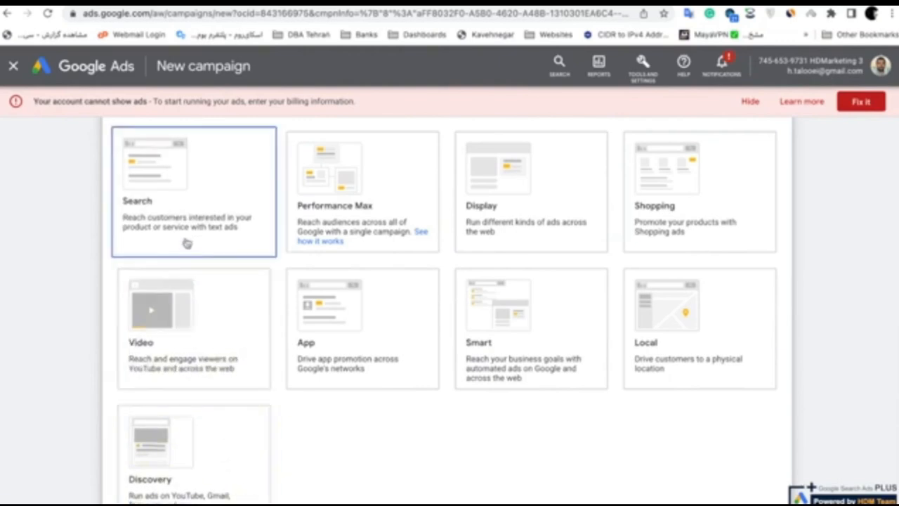
scroll(185, 239, up, 1)
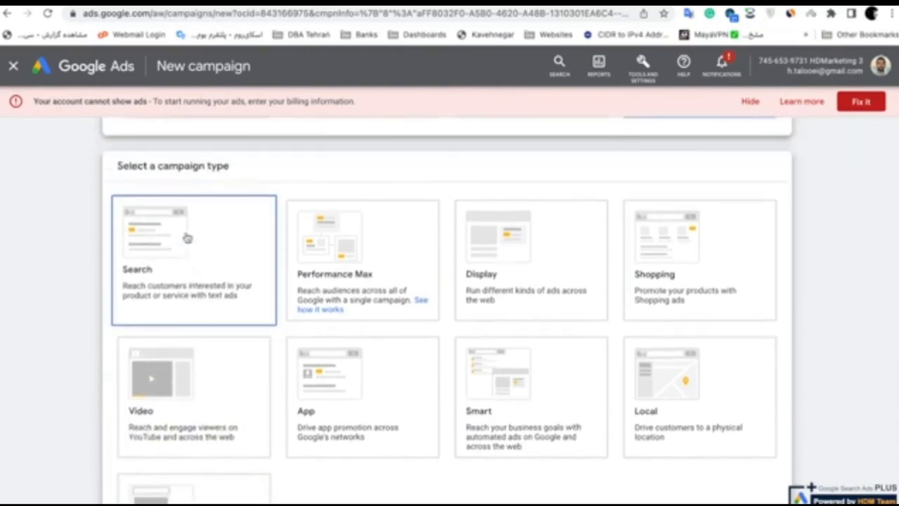
click(221, 271)
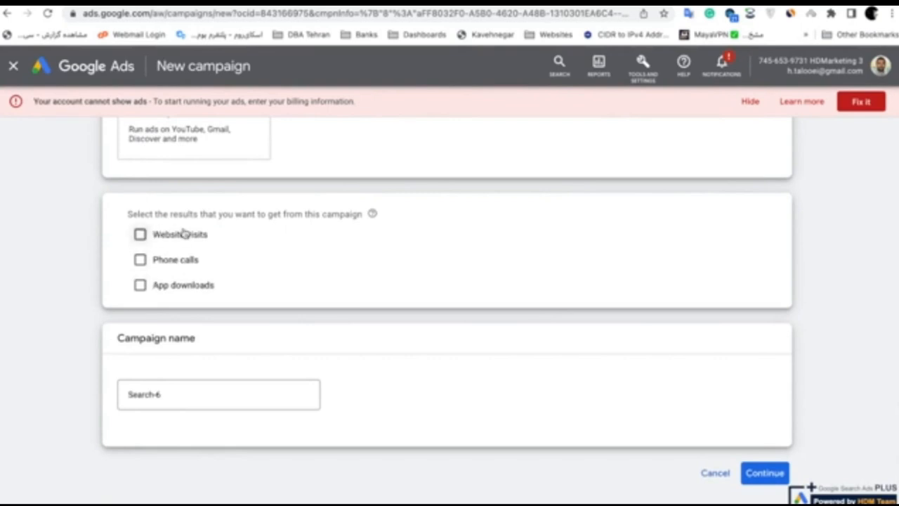
Step: Try Website visits as the desired campaign result, with hdmarketing.org as the business's website
click(142, 236)
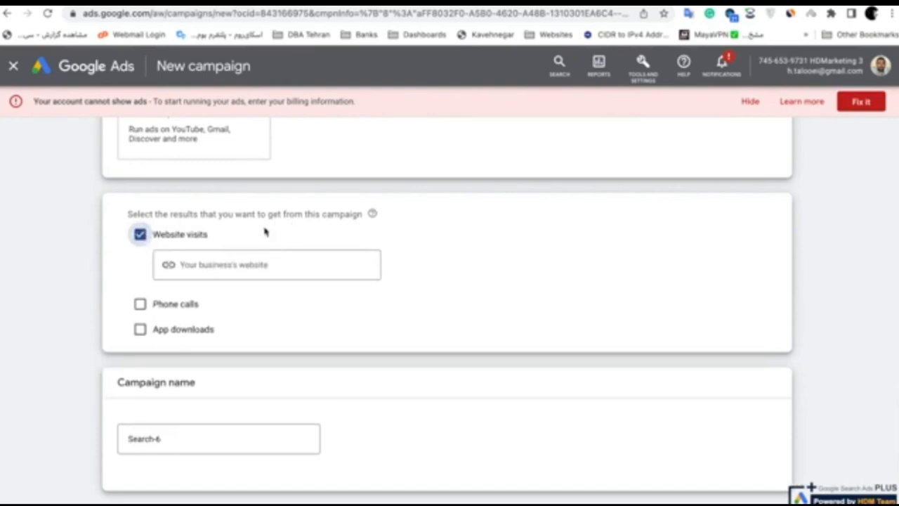
click(257, 274)
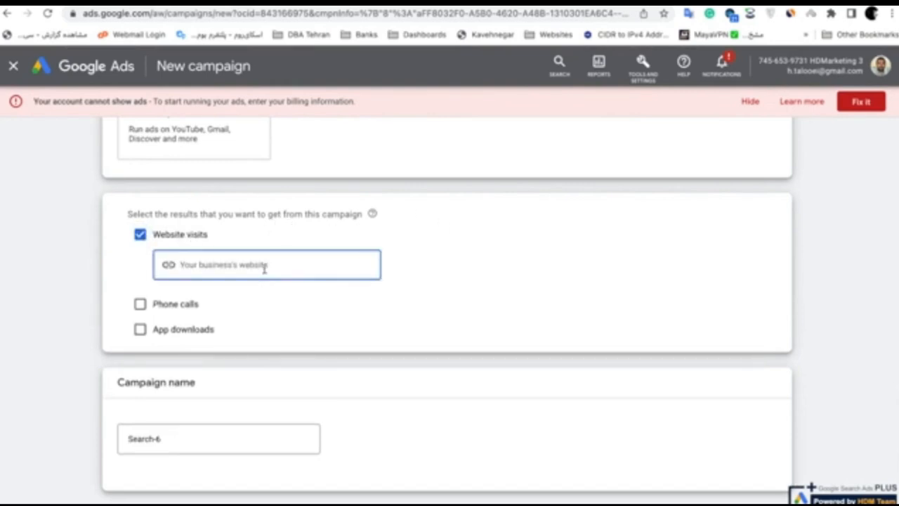
text(hdmarketing)
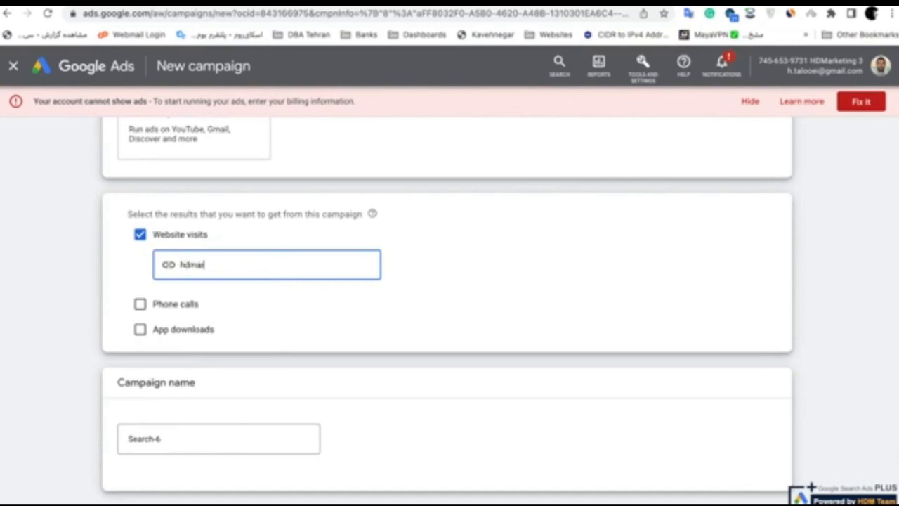
text(.org)
Step: Clear the business's website address and deselect Website visits as a campaign result
key(Left)
key(Left)
key(Left)
key(Left)
key(Left)
key(Left)
key(Left)
key(Left)
key(Left)
key(Left)
key(Left)
key(Left)
key(Left)
key(Left)
key(Left)
key(shift+End)
key(Delete)
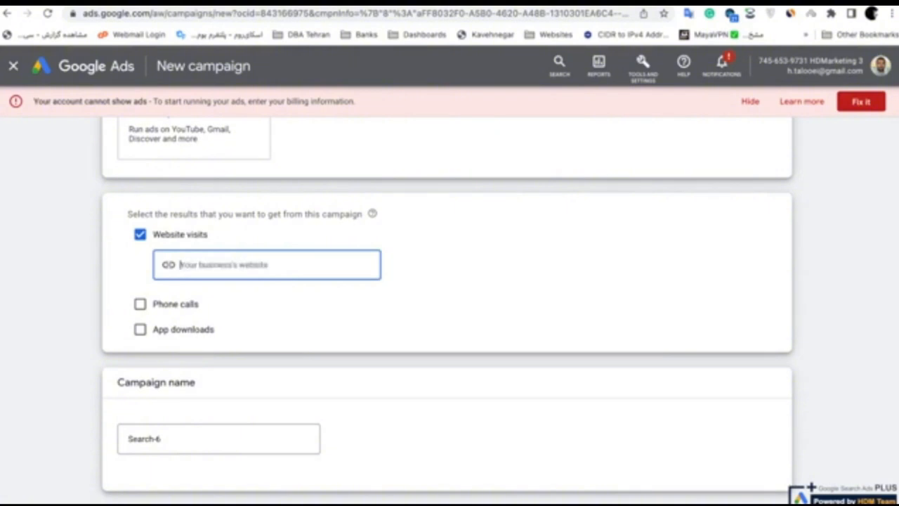
click(141, 234)
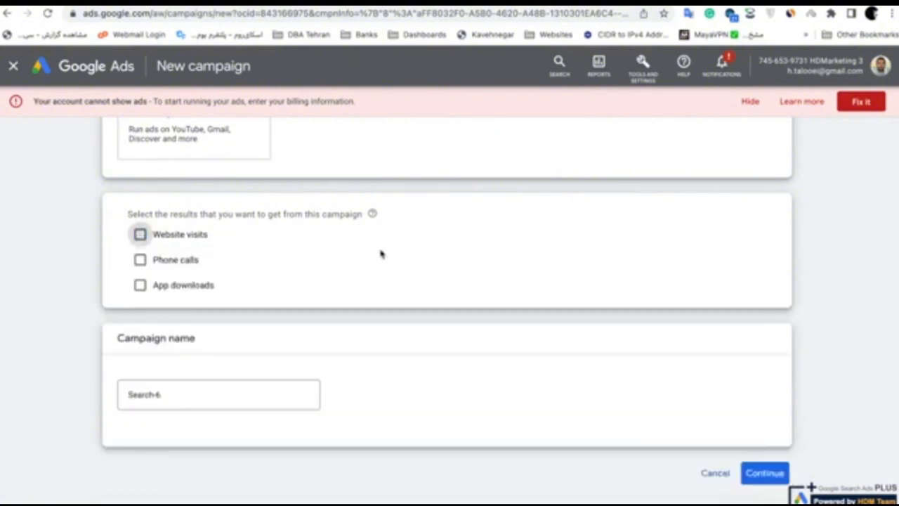
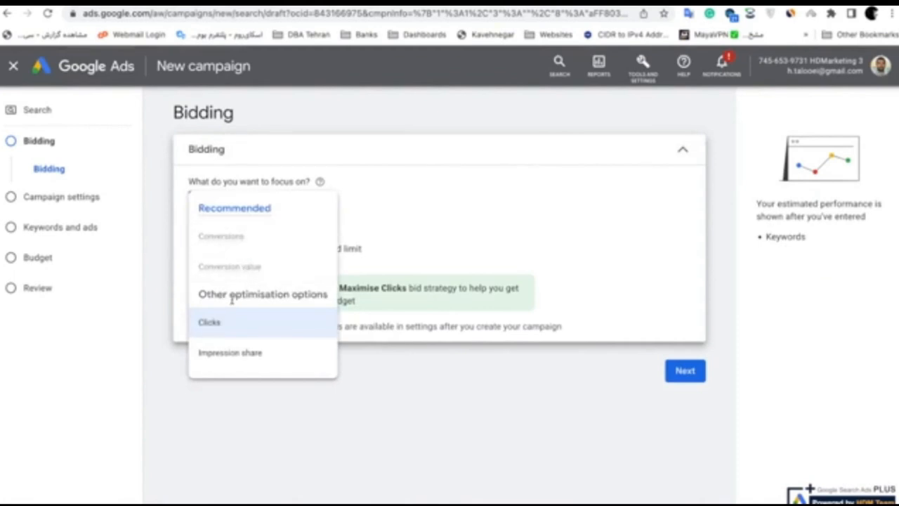
Step: Try Impression share as the bidding focus to view its settings, and switch the focus back to Clicks
click(237, 356)
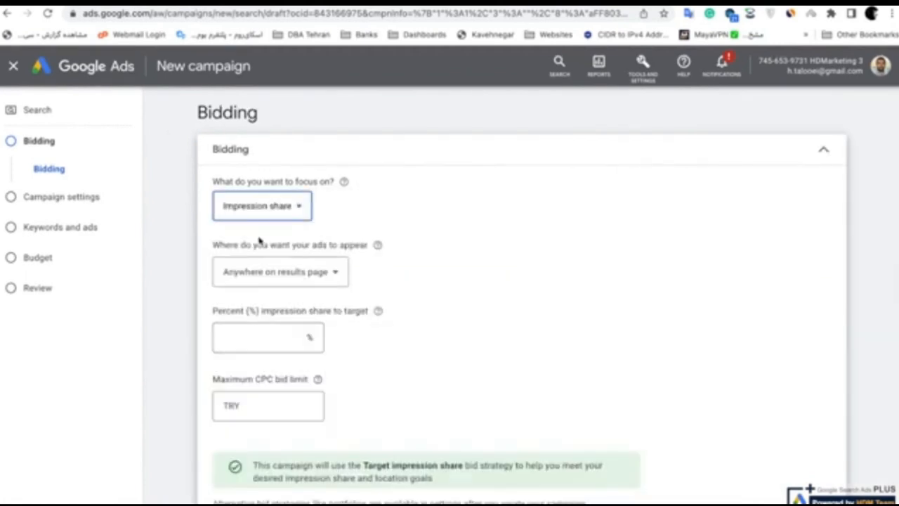
click(278, 219)
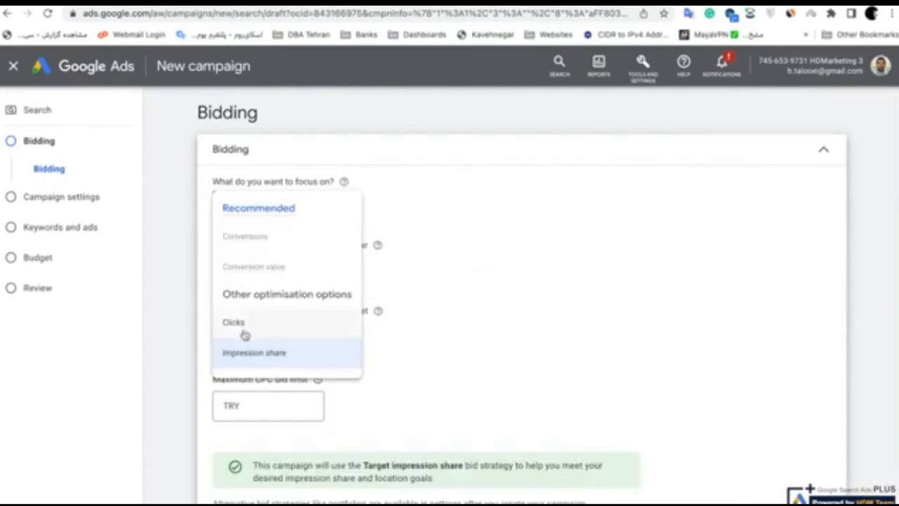
click(286, 325)
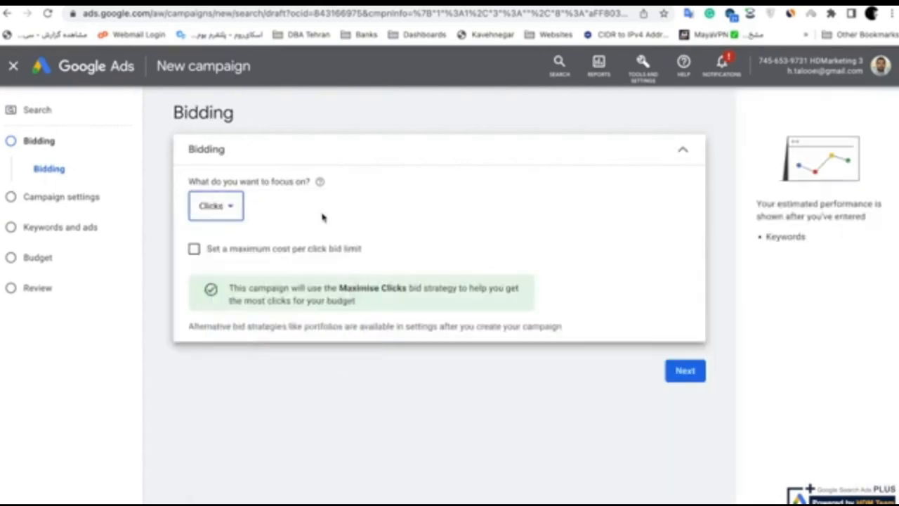
Step: Try the maximum cost per click bid limit option and check the bidding summary, and turn the limit back off
click(249, 257)
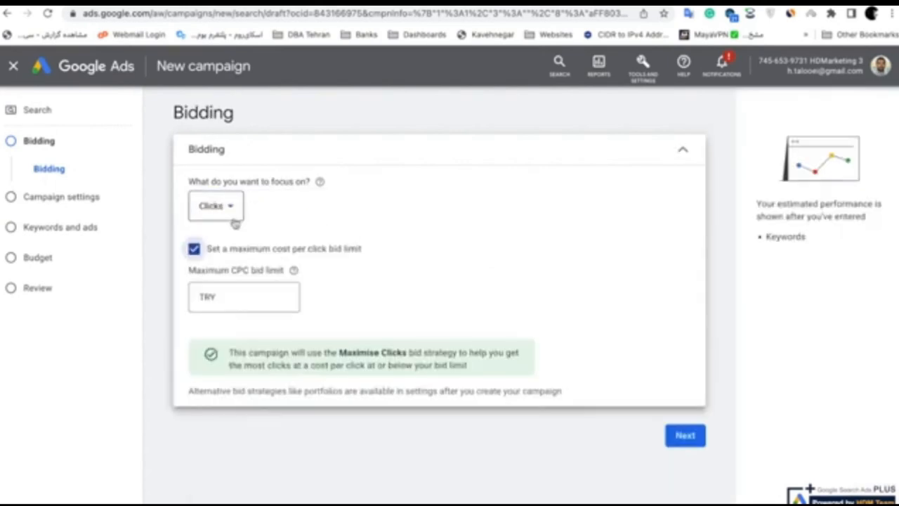
click(683, 151)
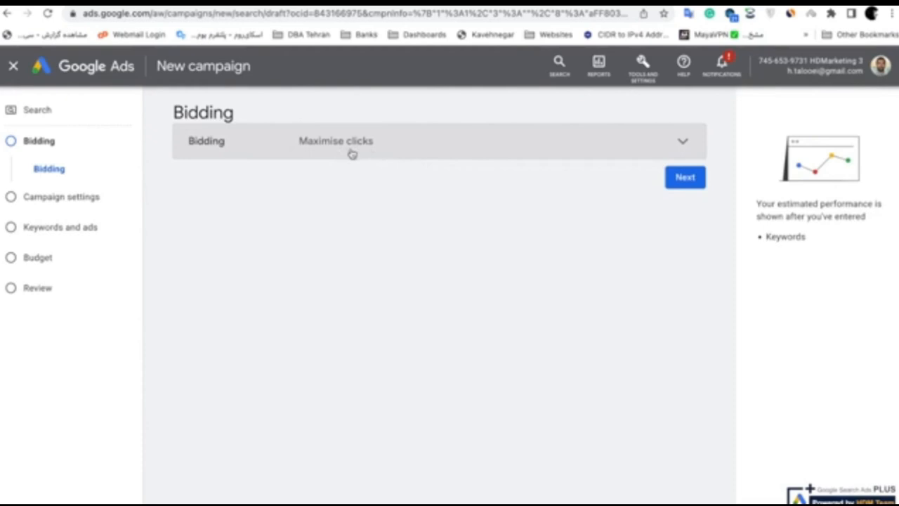
click(352, 154)
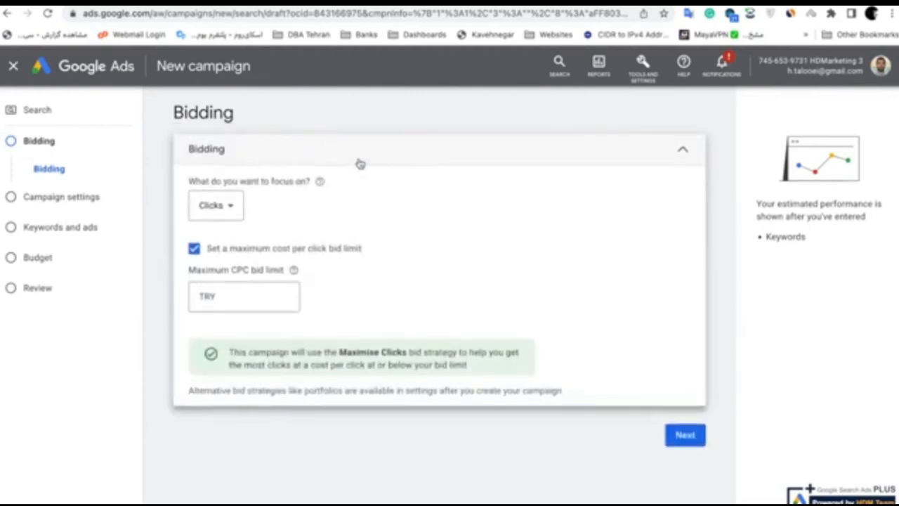
click(204, 251)
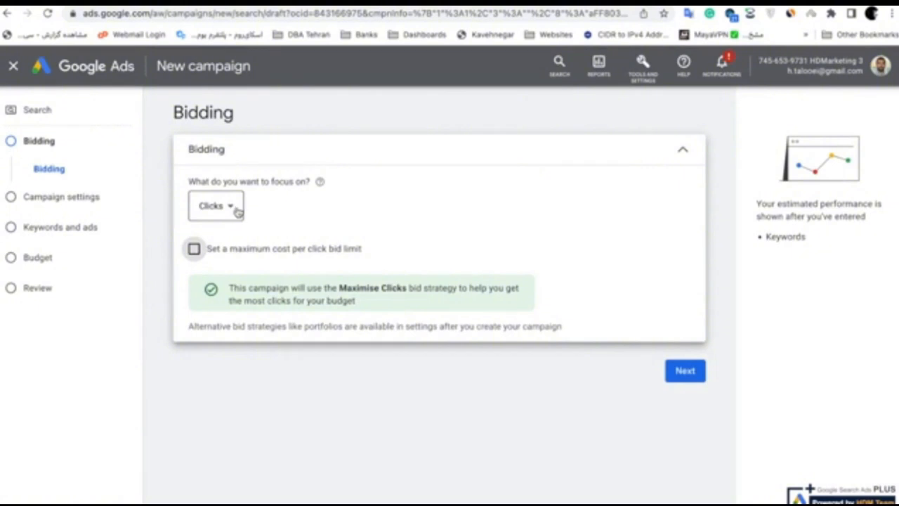
Step: Keep Clicks as the bidding focus and set a maximum CPC bid limit of TRY 0.1
click(238, 212)
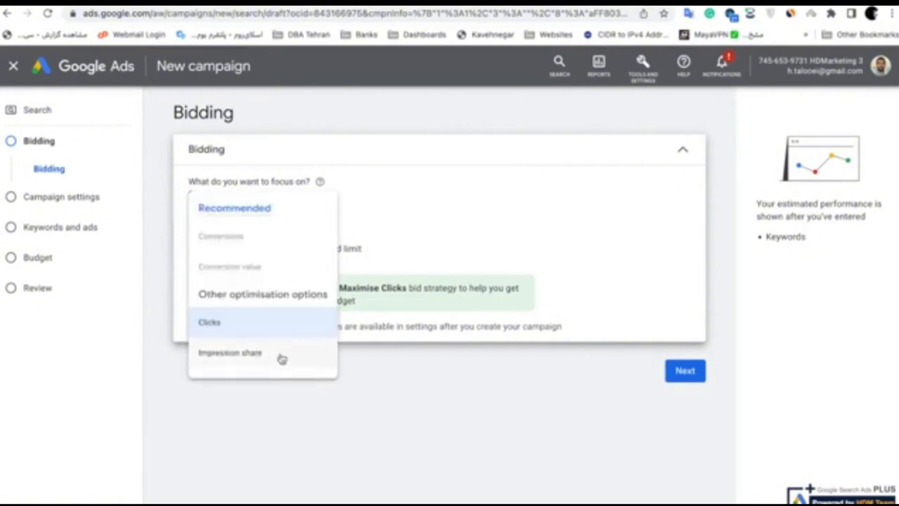
click(268, 330)
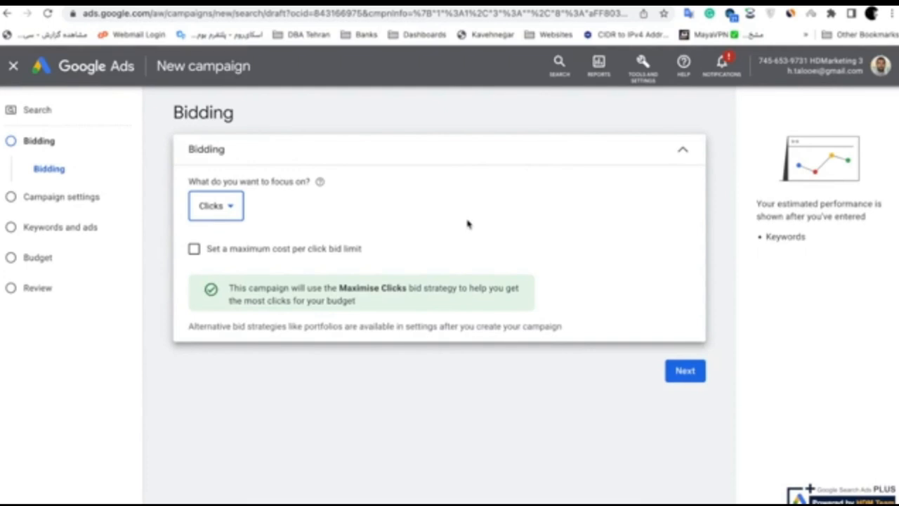
click(266, 262)
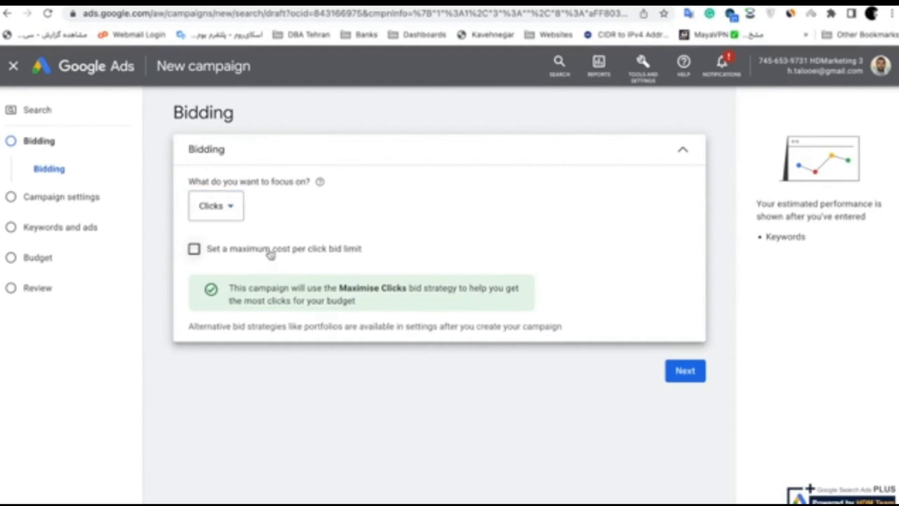
click(271, 254)
click(271, 293)
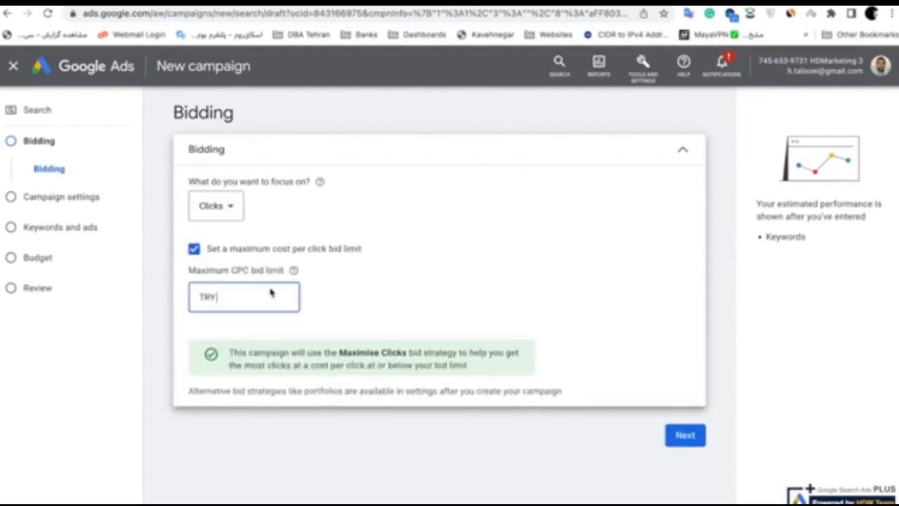
text(0)
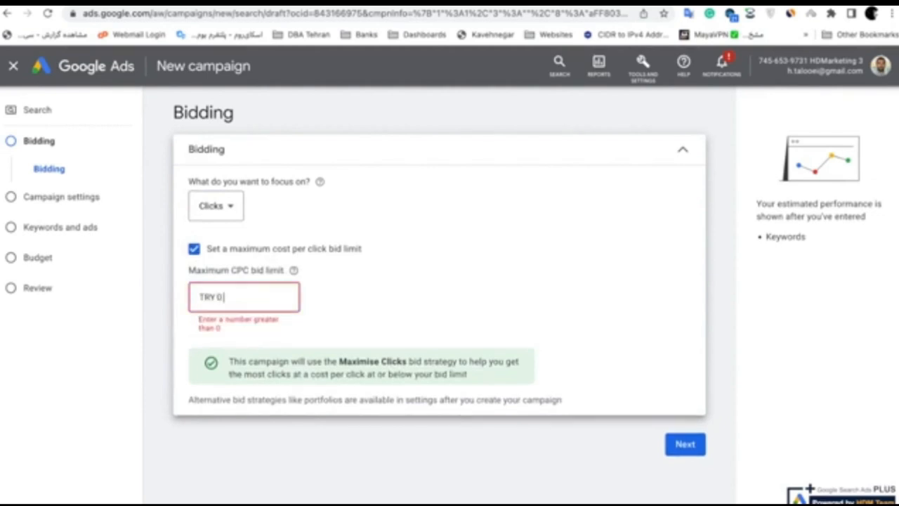
text(.1)
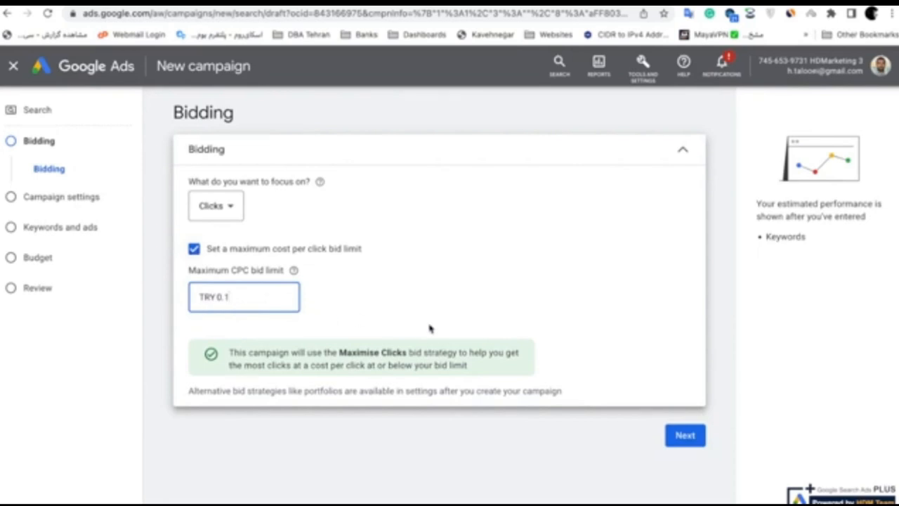
Step: Continue to the campaign settings and exclude Google search partners from the Search Network
click(686, 435)
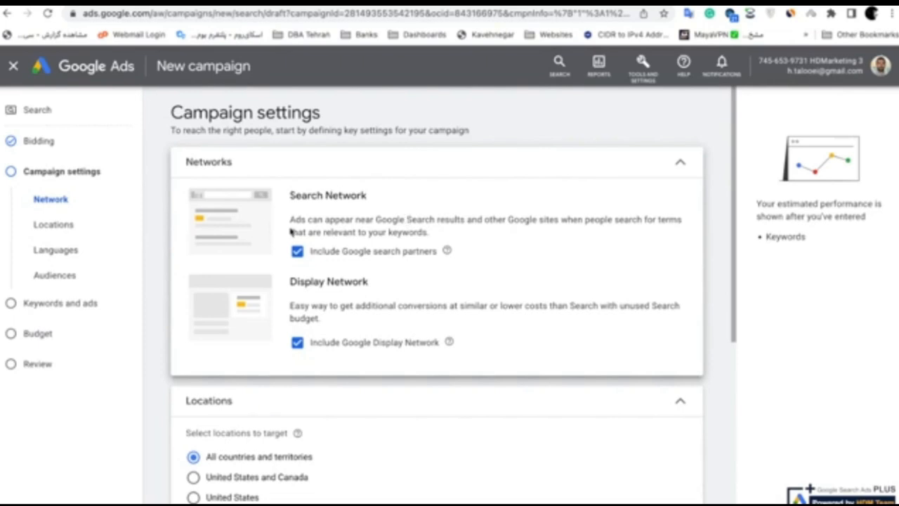
click(298, 251)
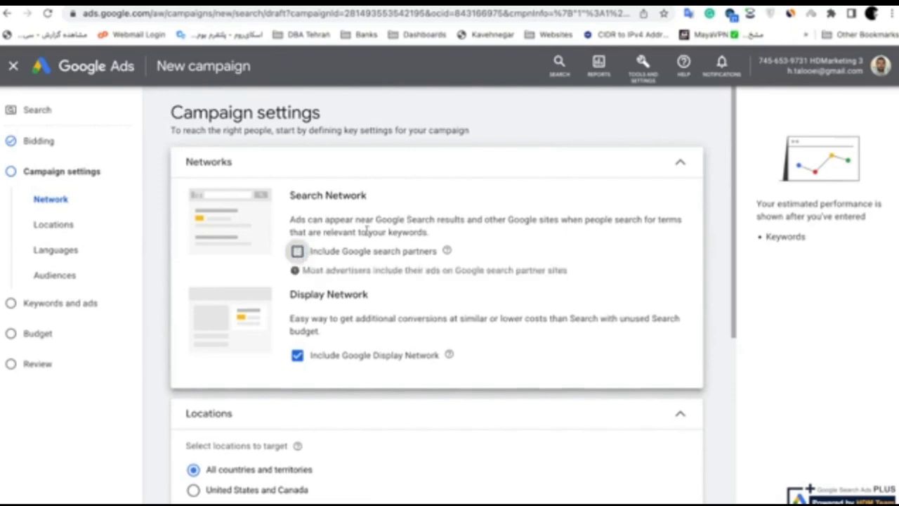
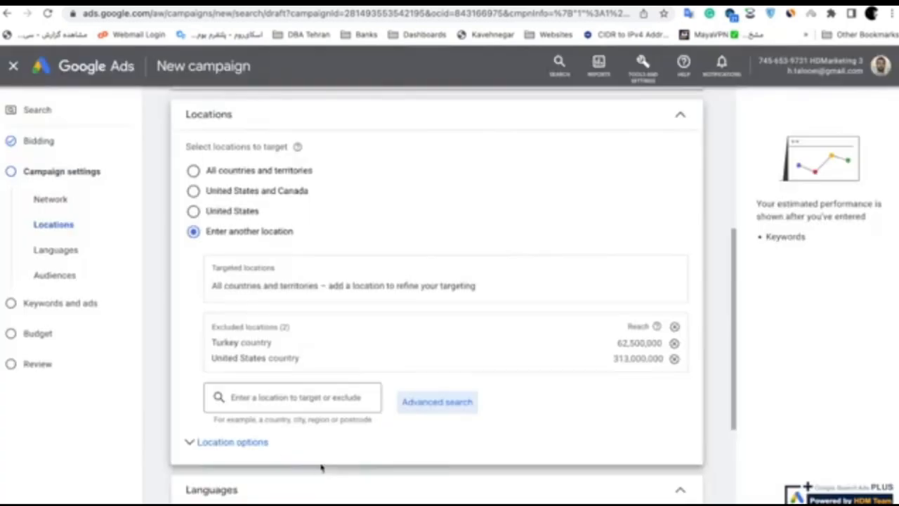
Step: Try pinning a 20 mi radius target near Iran in the advanced location search, and cancel it
click(440, 409)
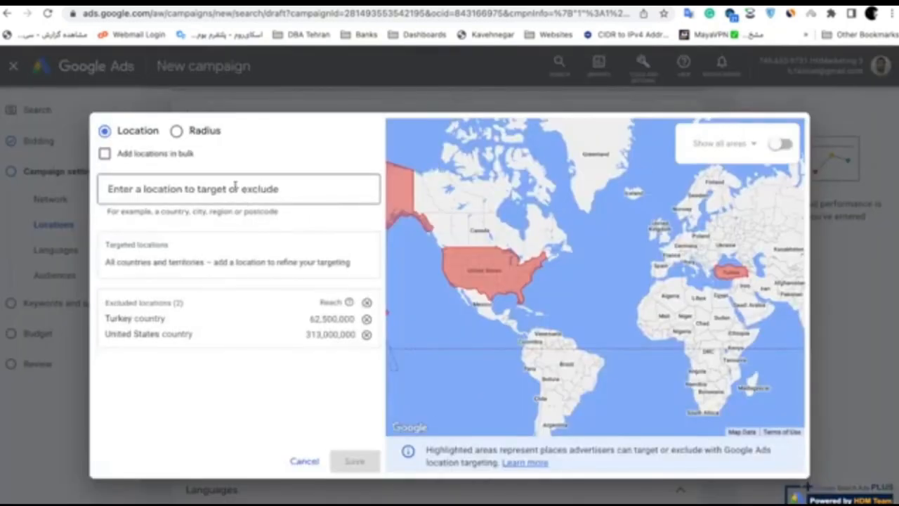
click(178, 133)
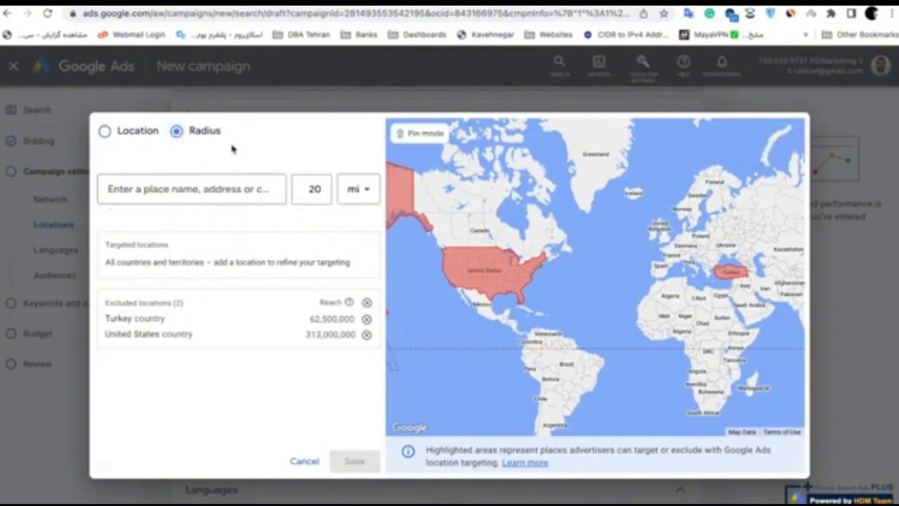
click(423, 135)
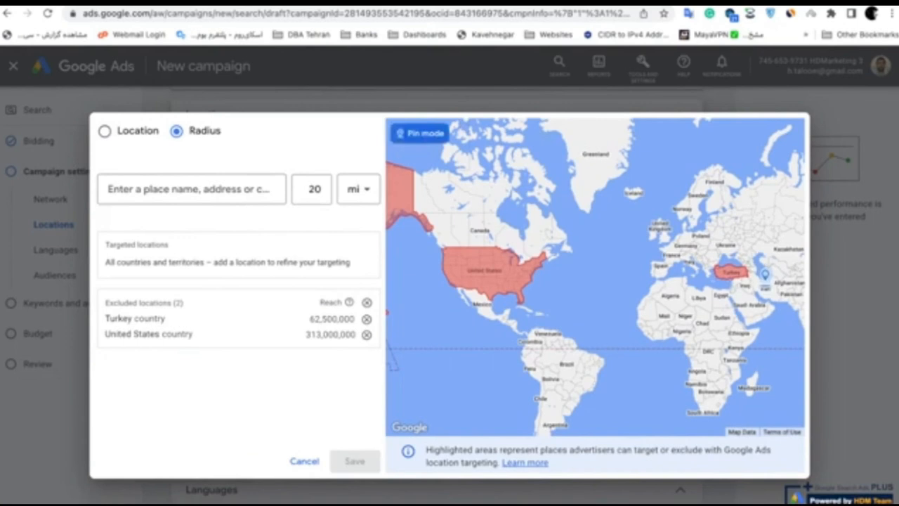
click(765, 278)
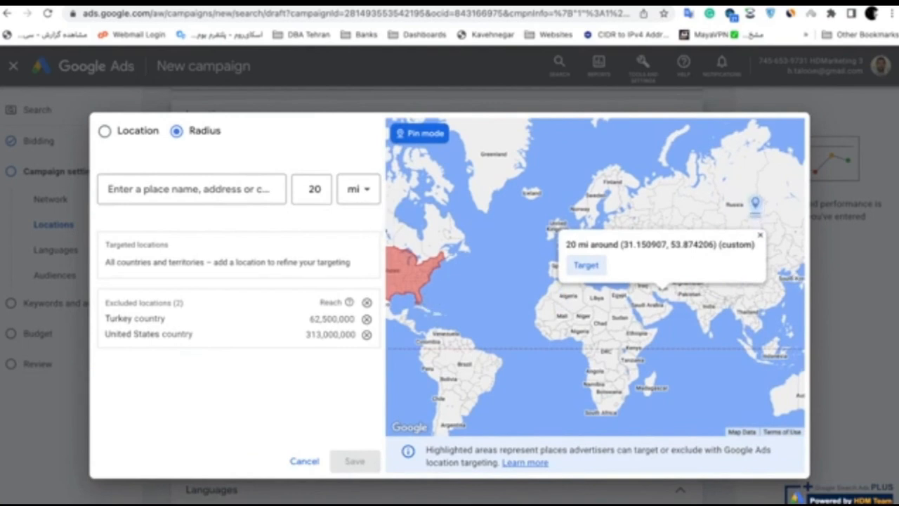
click(315, 460)
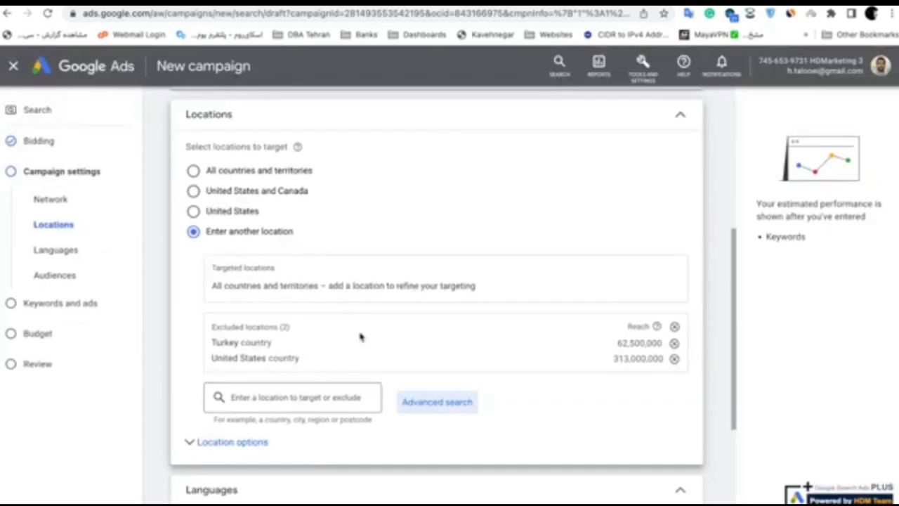
Step: Remove all excluded locations and open the advanced location search in Radius mode
click(676, 327)
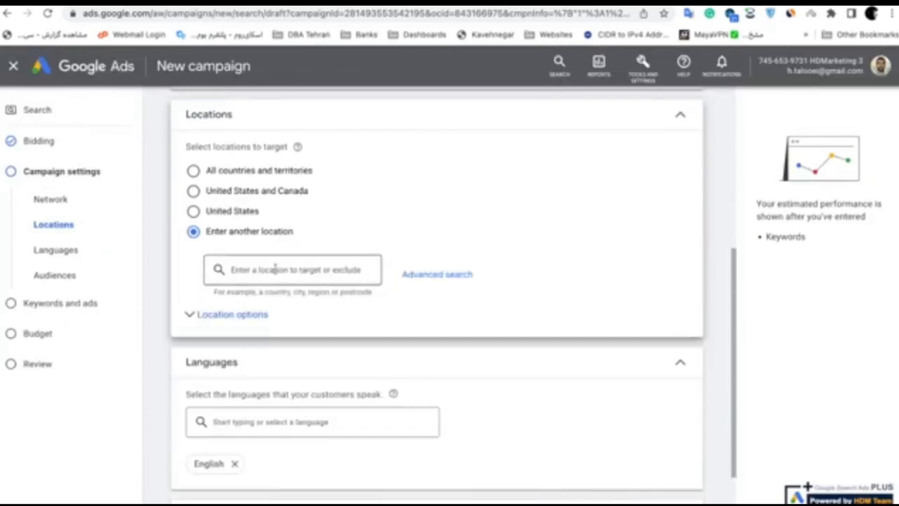
click(430, 275)
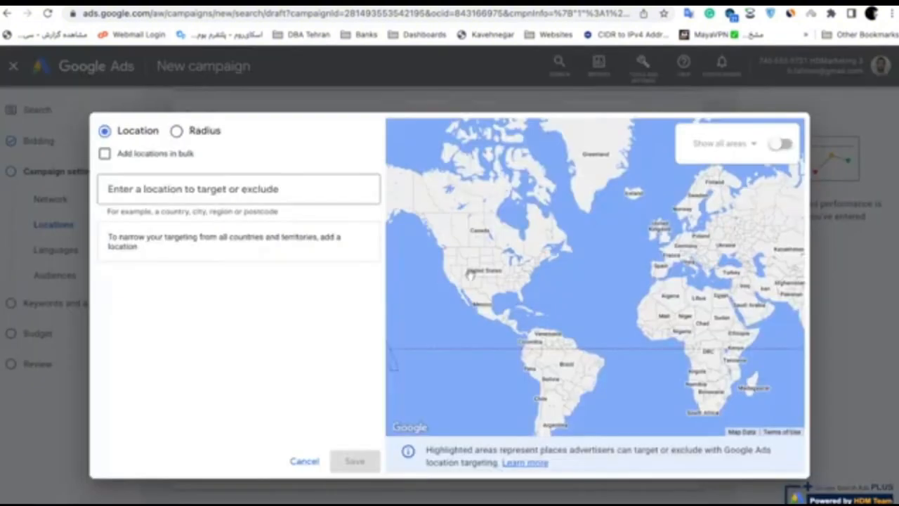
click(176, 133)
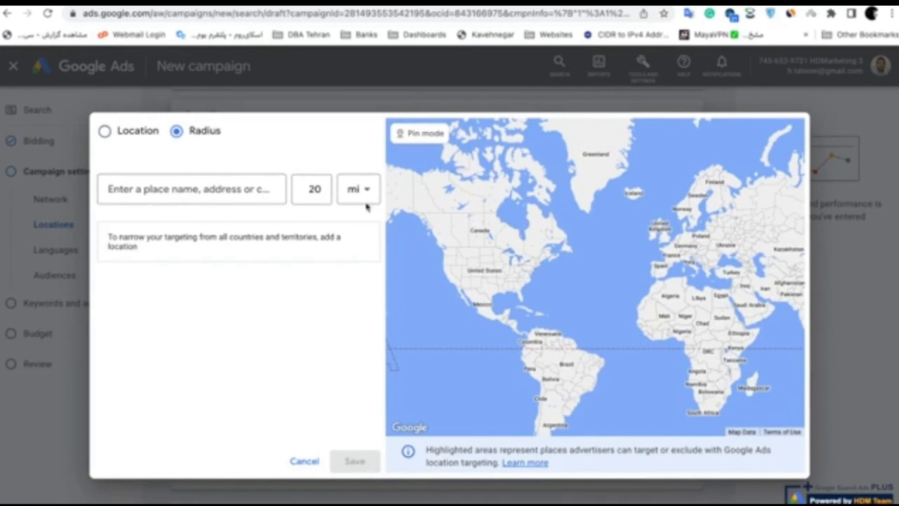
Step: Try pinning a 20 mi radius target in western Canada, and dismiss the pinned location
click(429, 135)
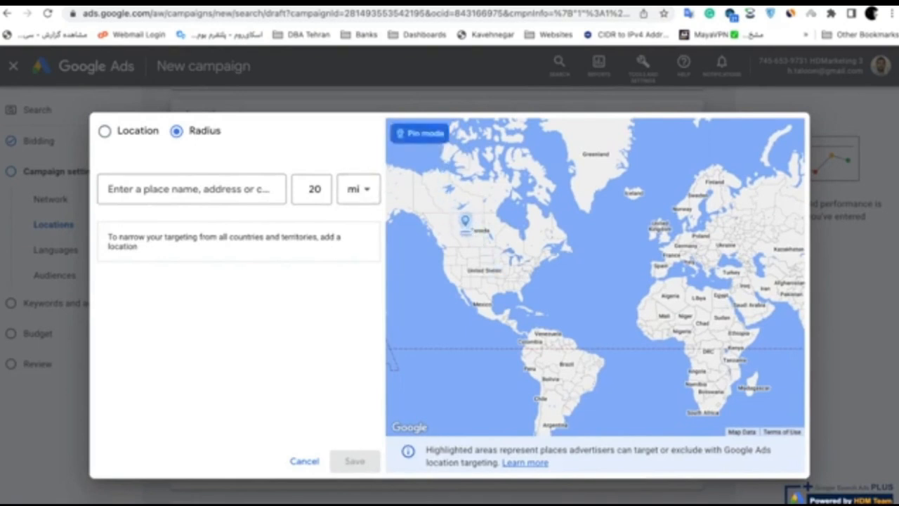
click(471, 222)
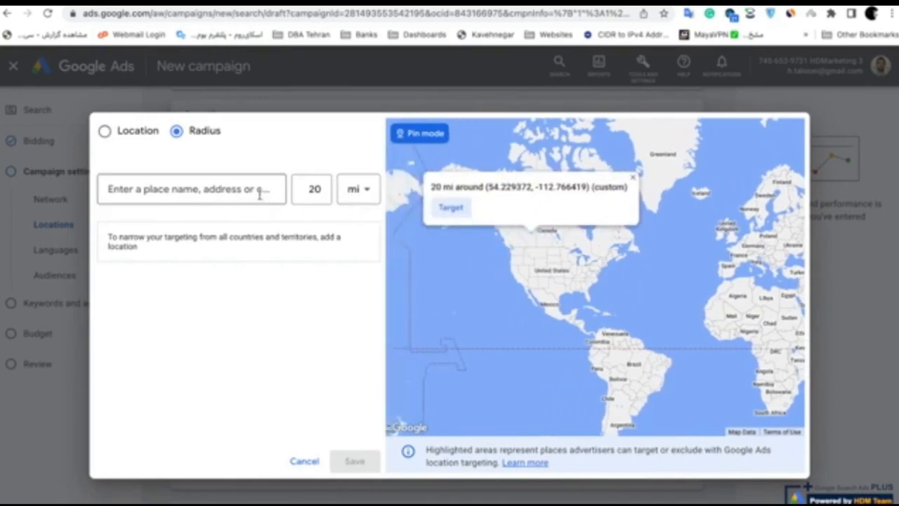
click(357, 189)
click(634, 181)
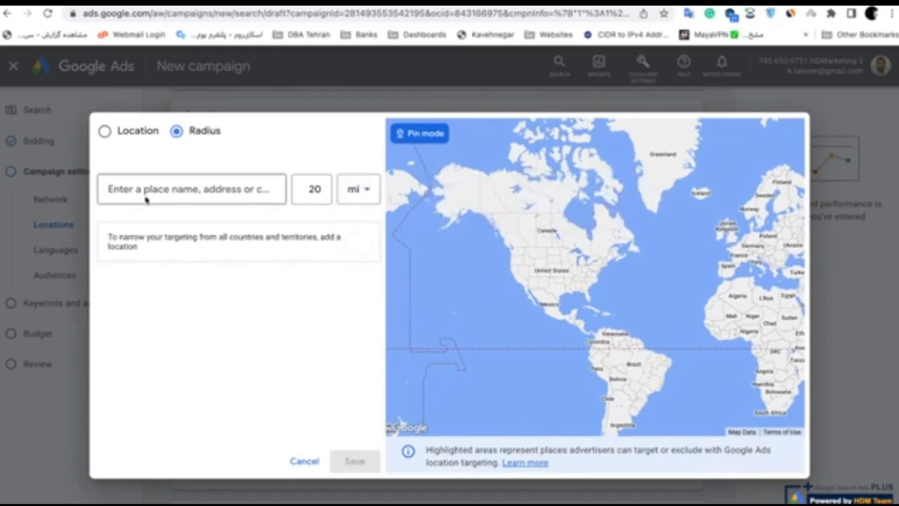
Step: Search for "van" and target a 20 mi radius around Vancouver, BC, Canada
click(150, 191)
text(van)
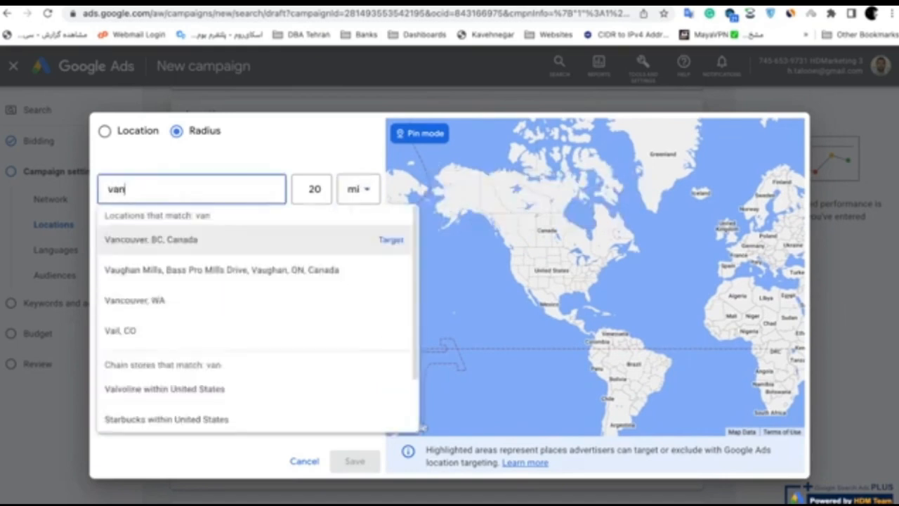
click(180, 240)
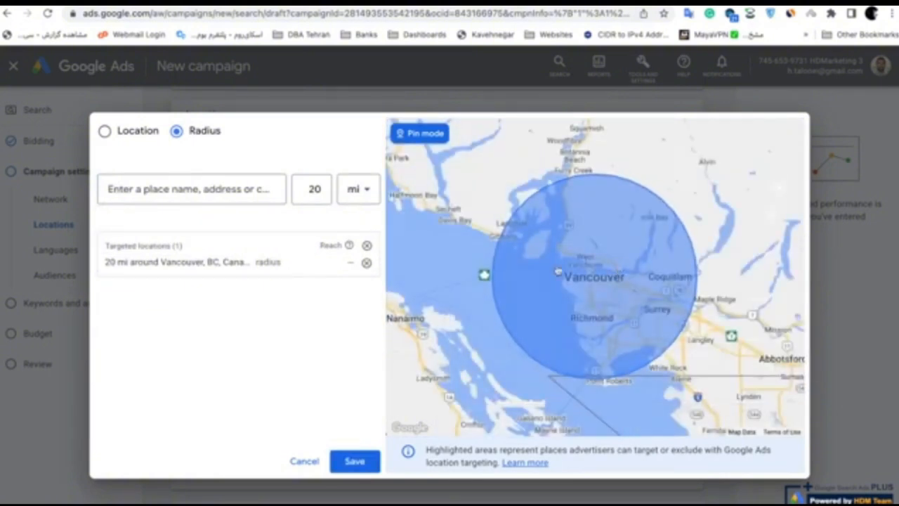
Step: Set the radius entry to 50 km and save the targeted location
double_click(302, 193)
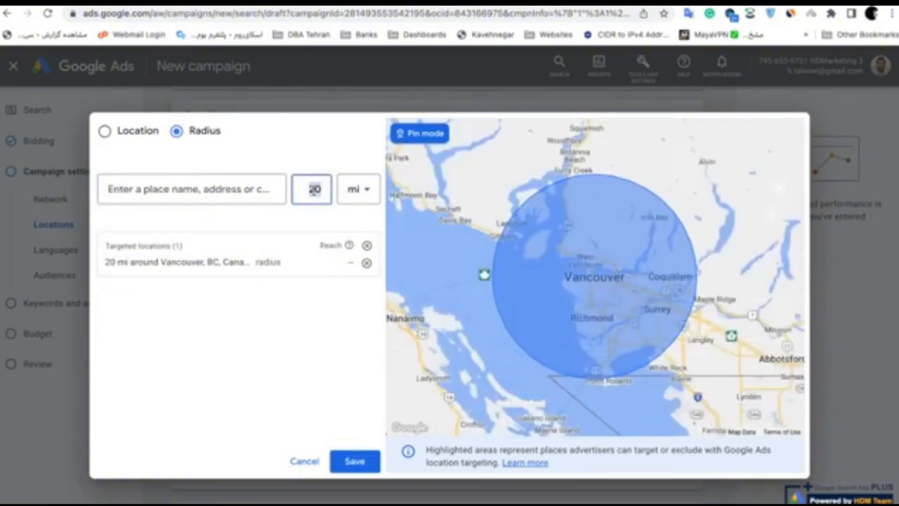
text(50)
click(343, 194)
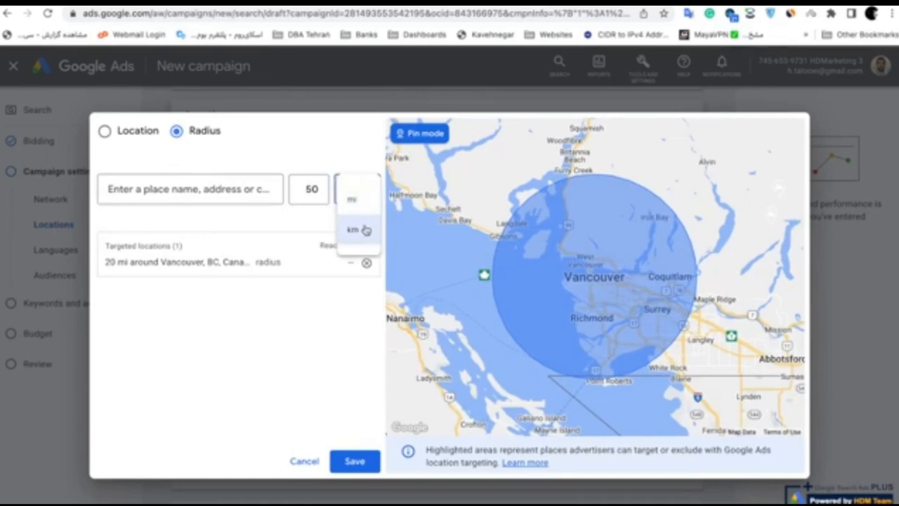
click(362, 228)
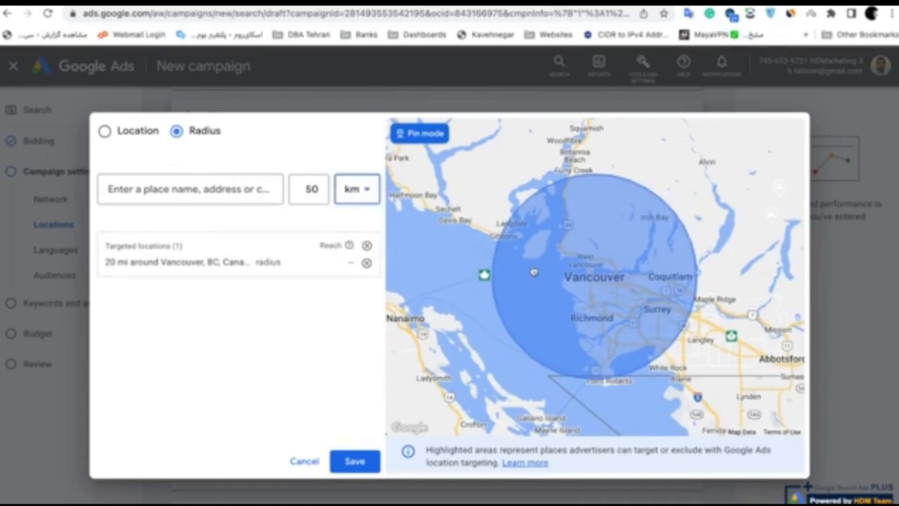
click(355, 461)
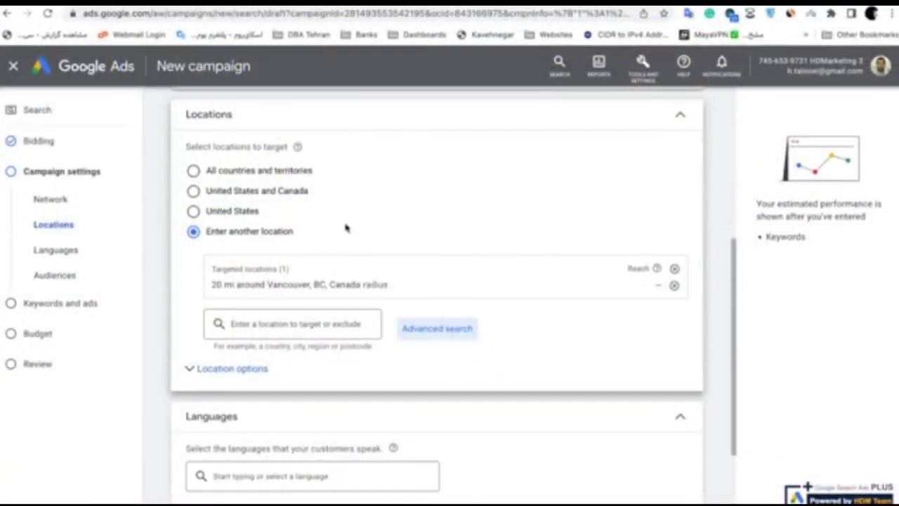
Step: Set the location targeting option to "Presence: People in or regularly in your targeted locations" and collapse the location options
click(317, 323)
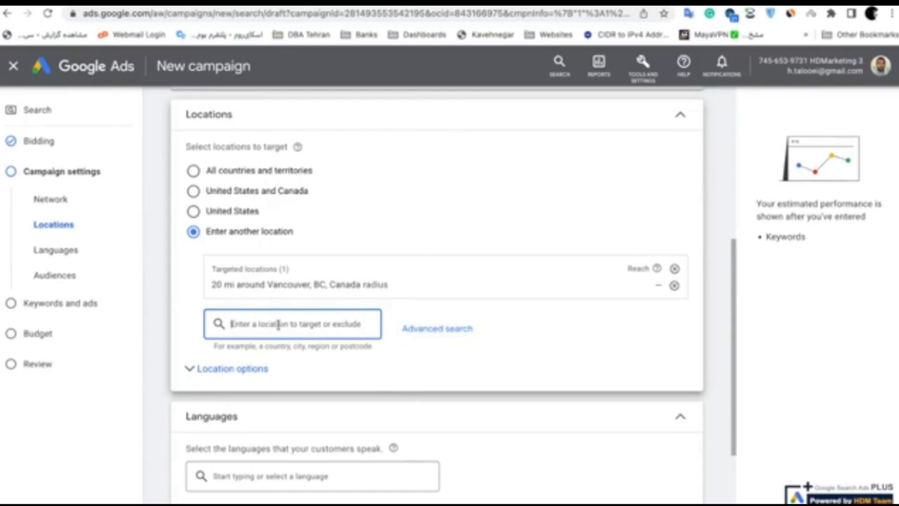
click(200, 370)
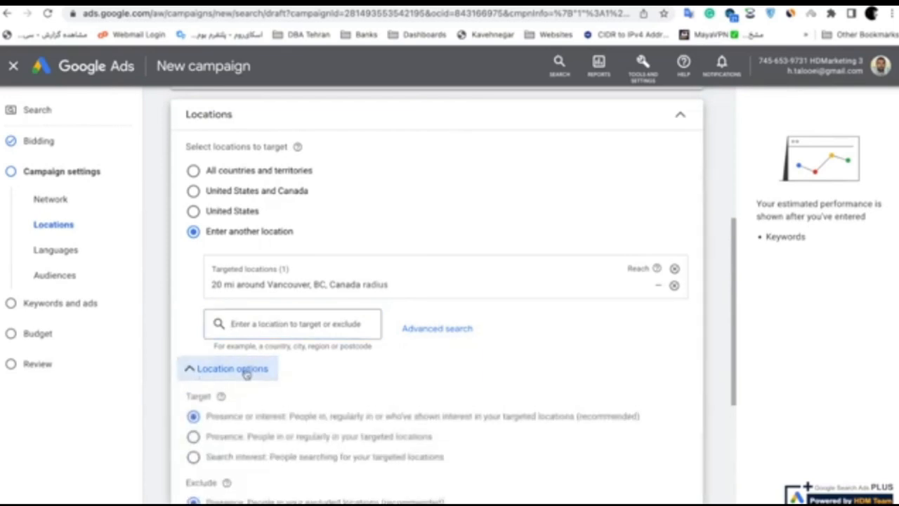
scroll(310, 371, down, 1)
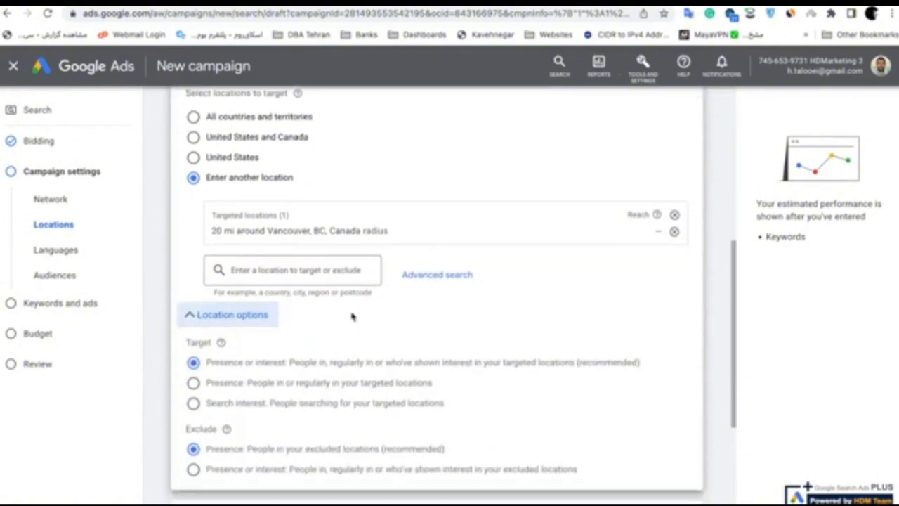
scroll(353, 316, down, 2)
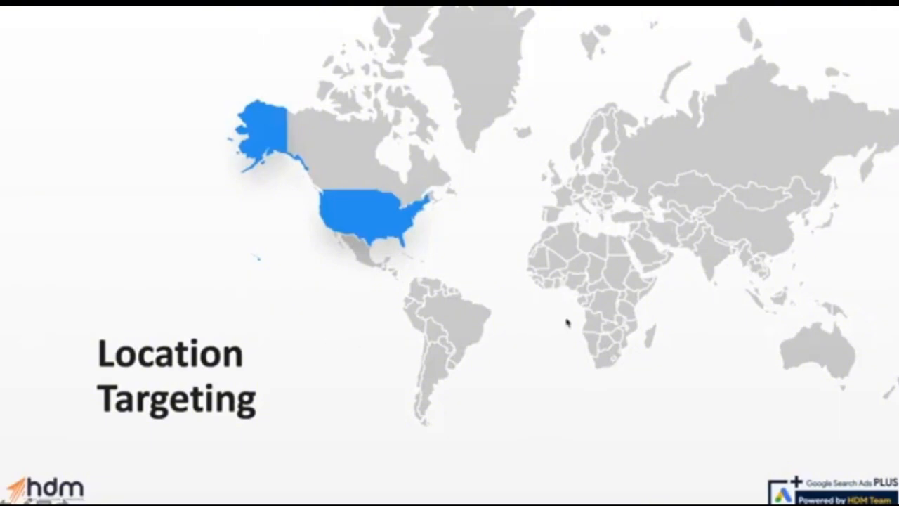
click(568, 323)
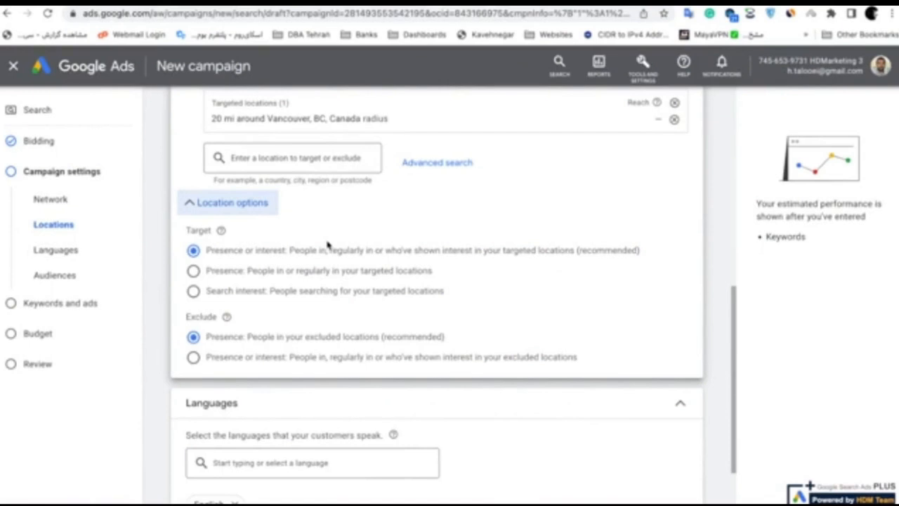
click(235, 278)
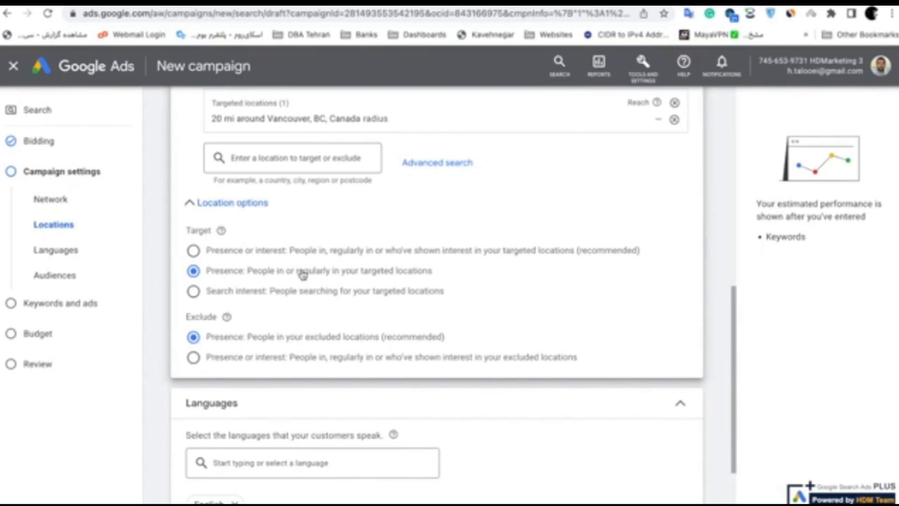
scroll(305, 270, up, 2)
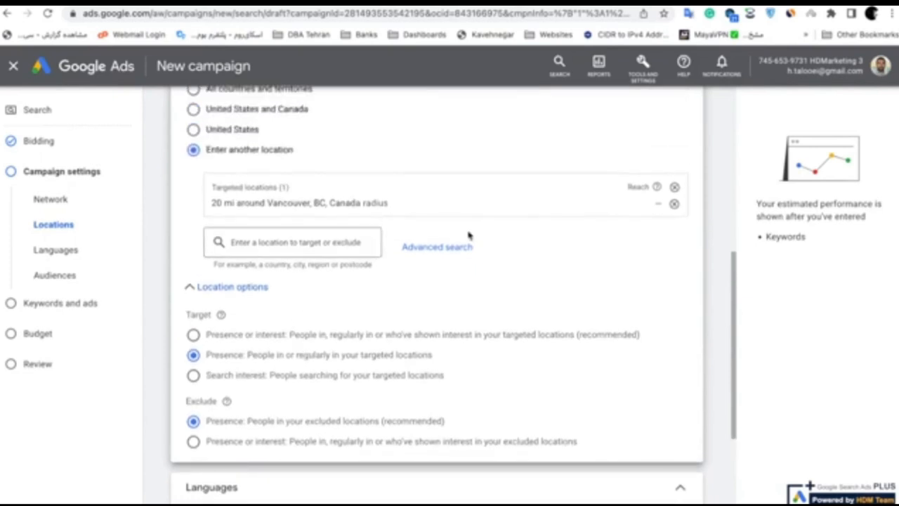
click(232, 287)
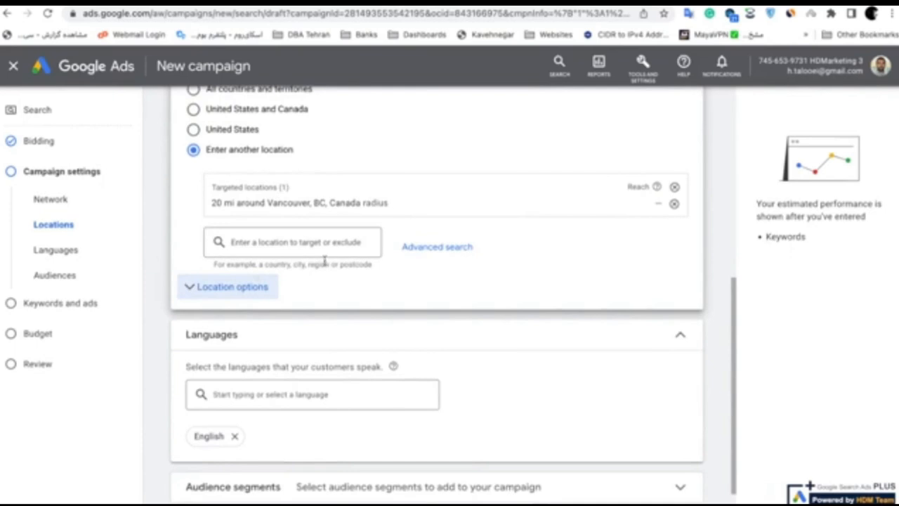
scroll(333, 260, down, 2)
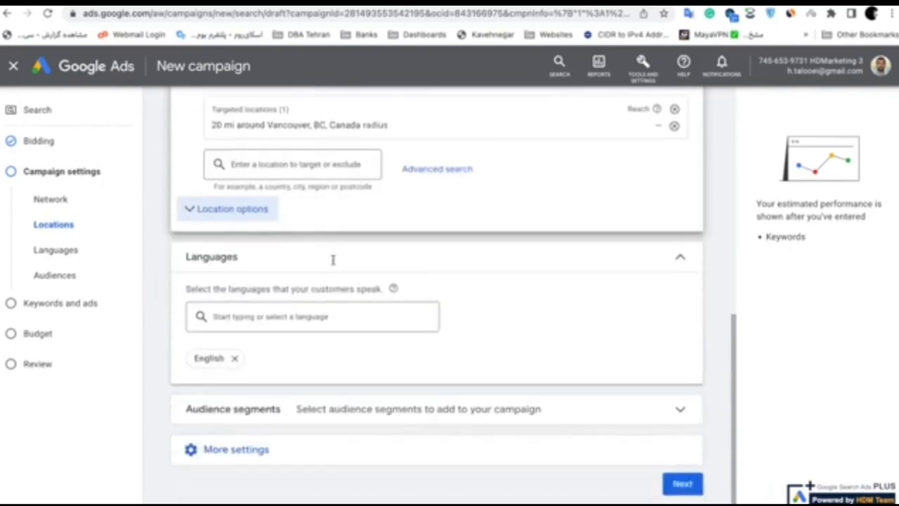
Step: Check the test class campaign's start and end date settings, and close them without saving
scroll(302, 246, up, 1)
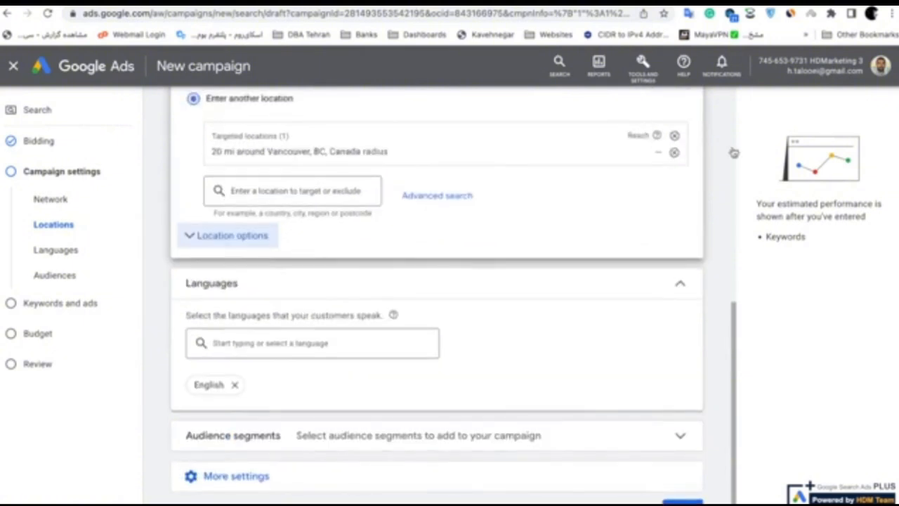
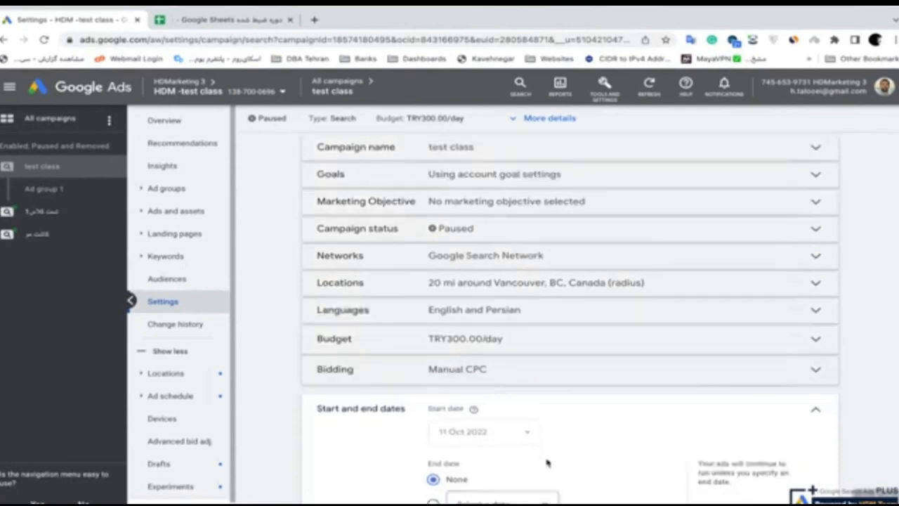
scroll(545, 461, down, 2)
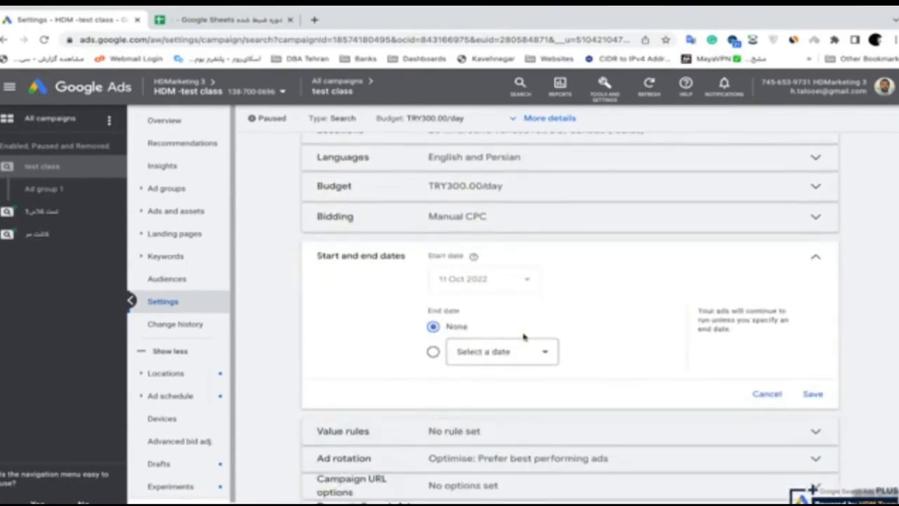
click(768, 395)
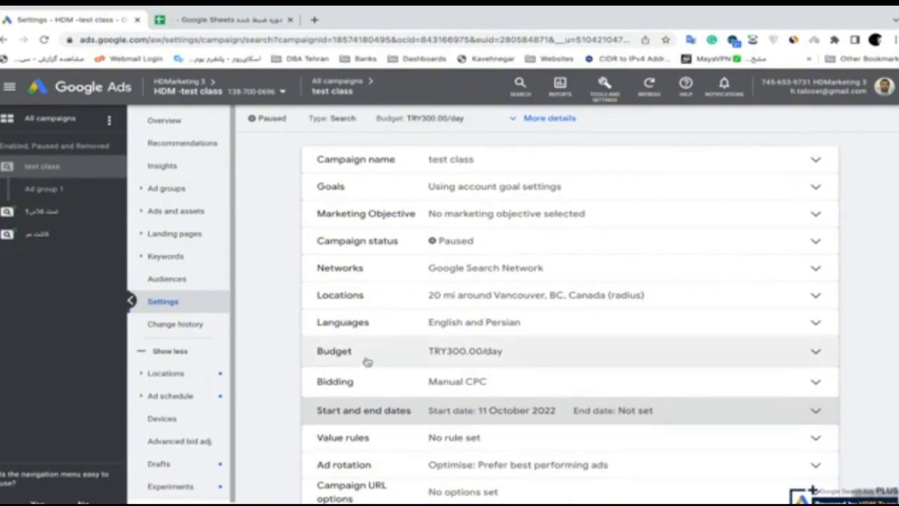
Step: View the test class campaign's ad schedule, its ad groups list and the search keywords of Ad group 1
click(184, 397)
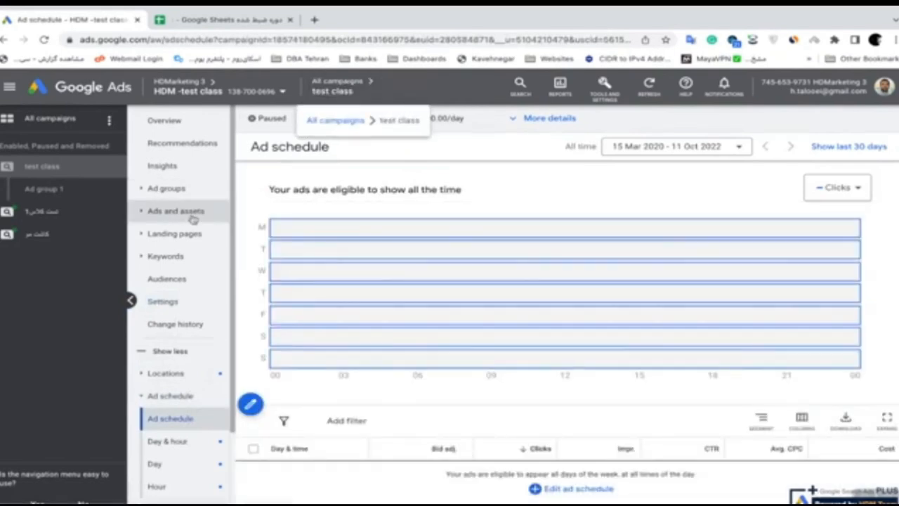
click(170, 189)
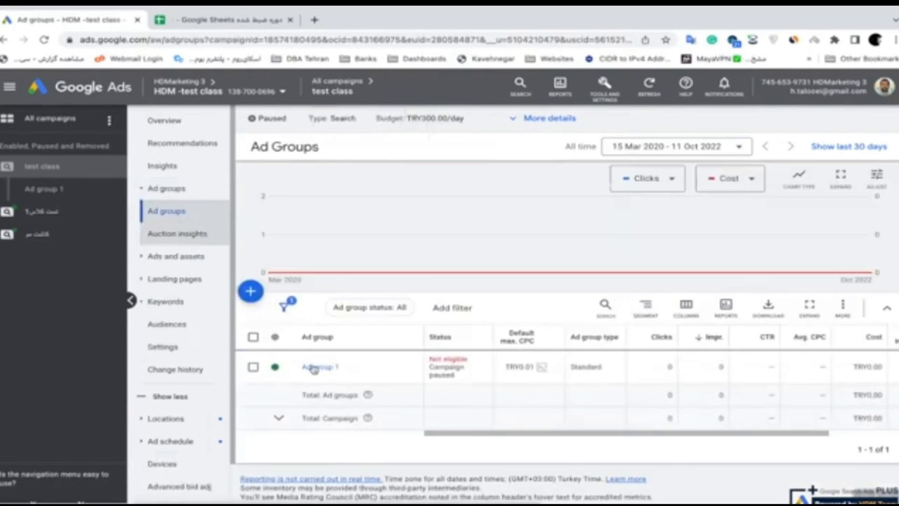
click(316, 367)
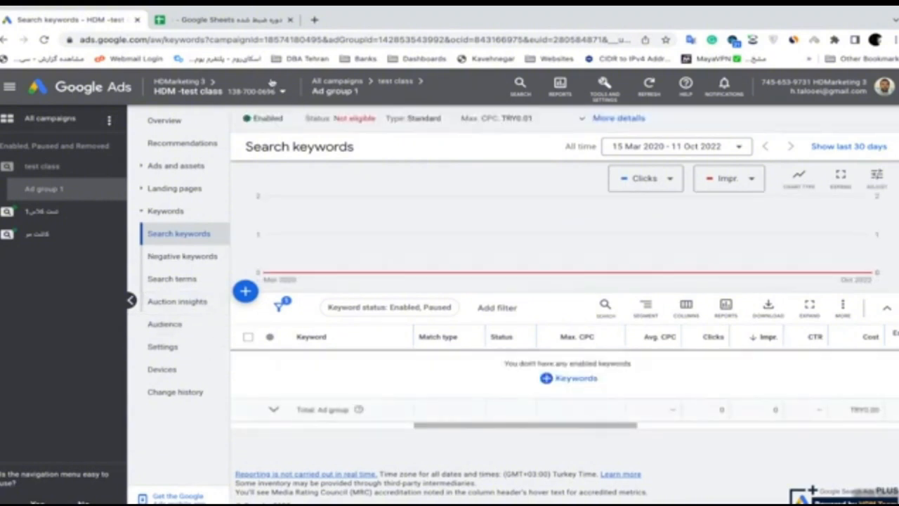
Step: Return to all campaigns, open the test class campaign and display its ad schedule
click(344, 82)
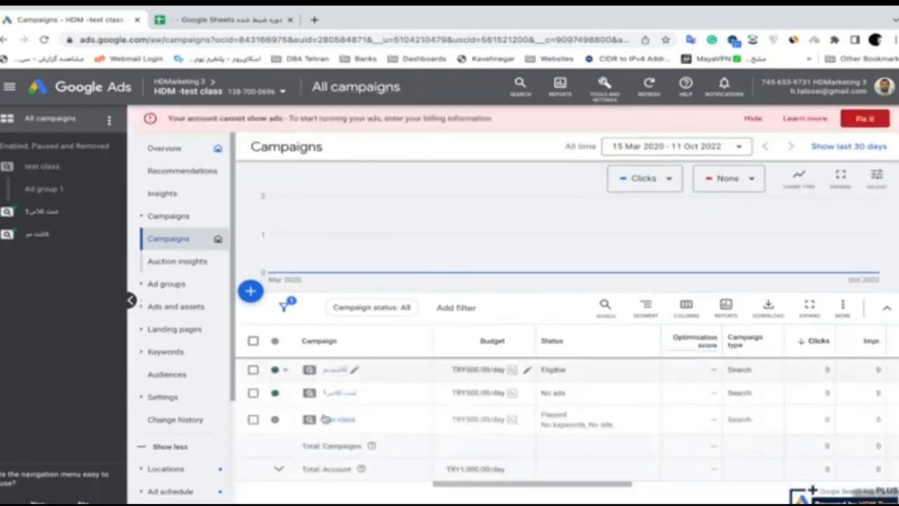
click(330, 420)
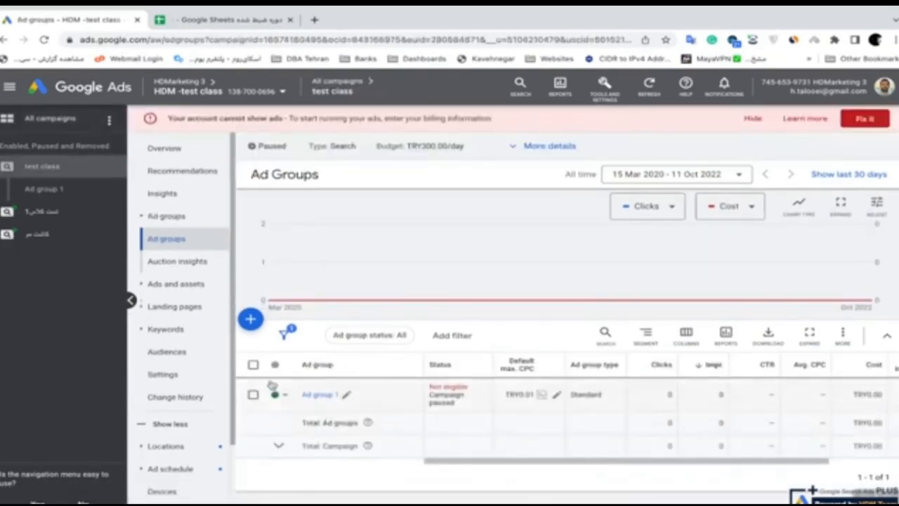
scroll(169, 397, down, 1)
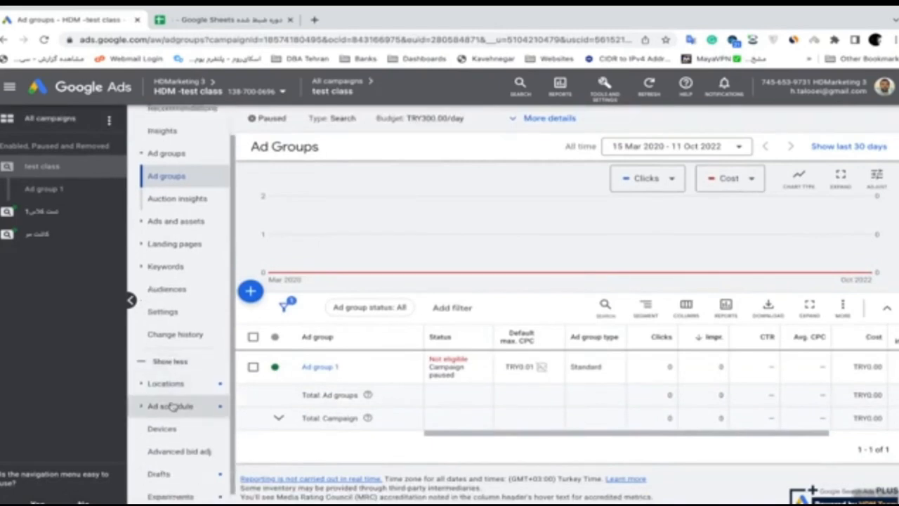
click(171, 407)
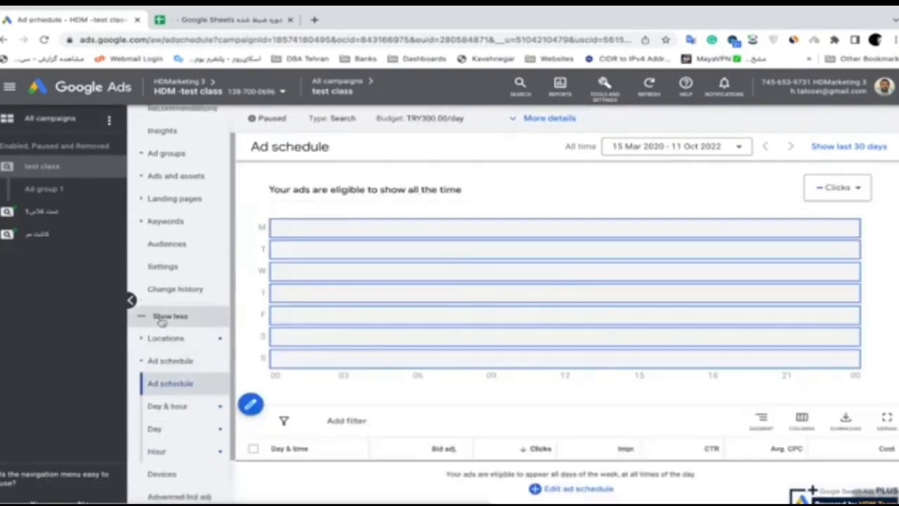
click(161, 316)
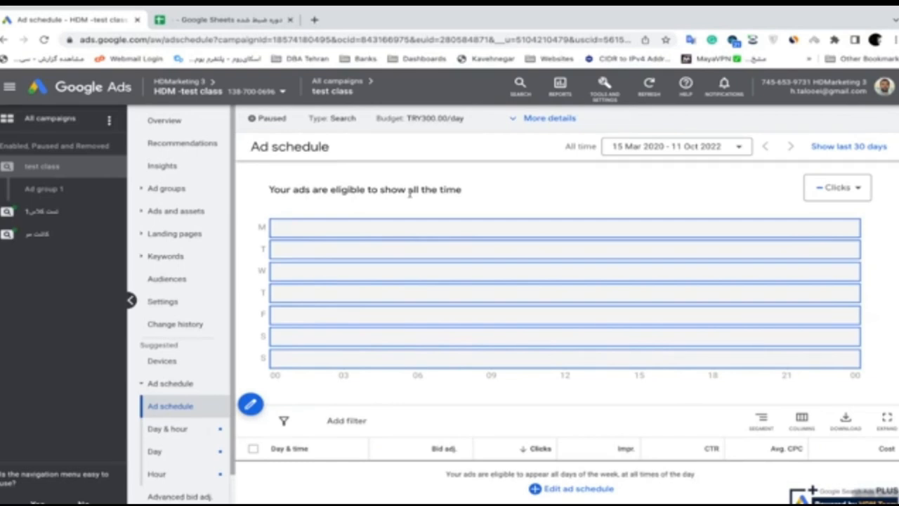
scroll(395, 351, down, 1)
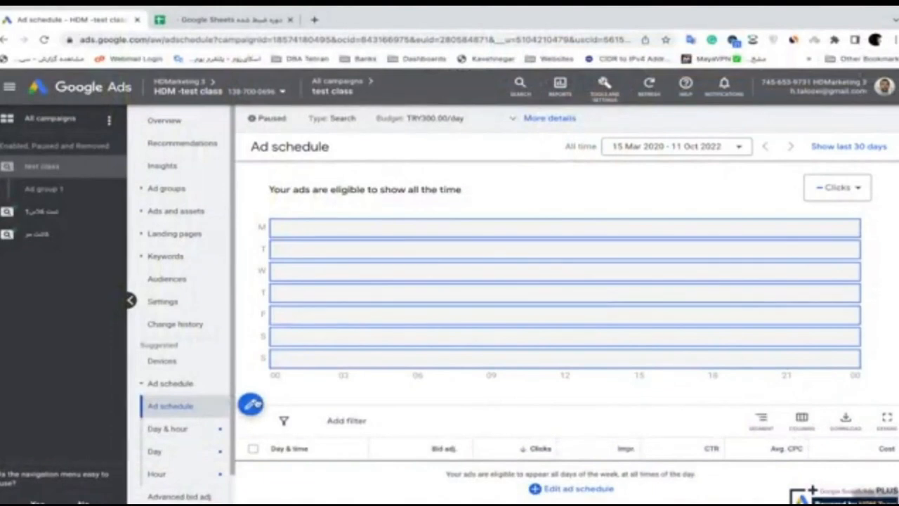
Step: Edit the ad schedule and set the start time for all days to 07:30
click(251, 403)
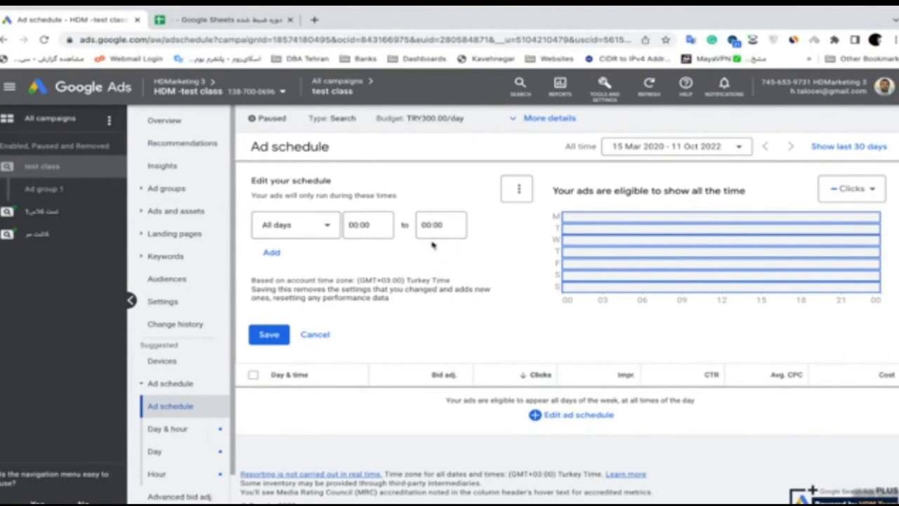
click(374, 234)
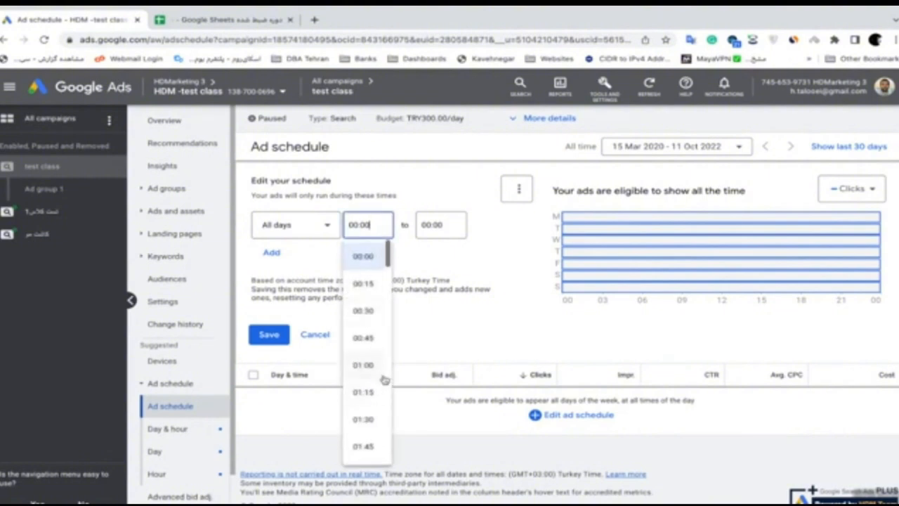
scroll(382, 361, down, 2)
scroll(382, 361, down, 15)
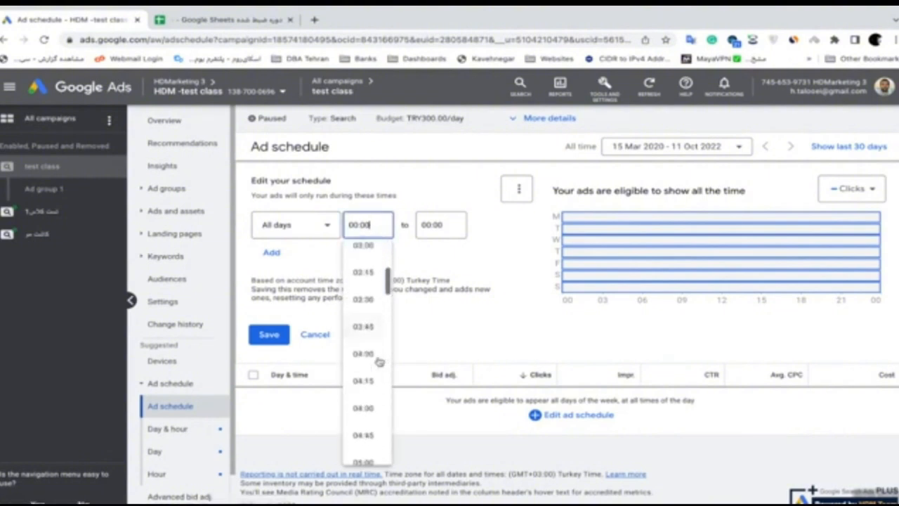
scroll(365, 344, down, 10)
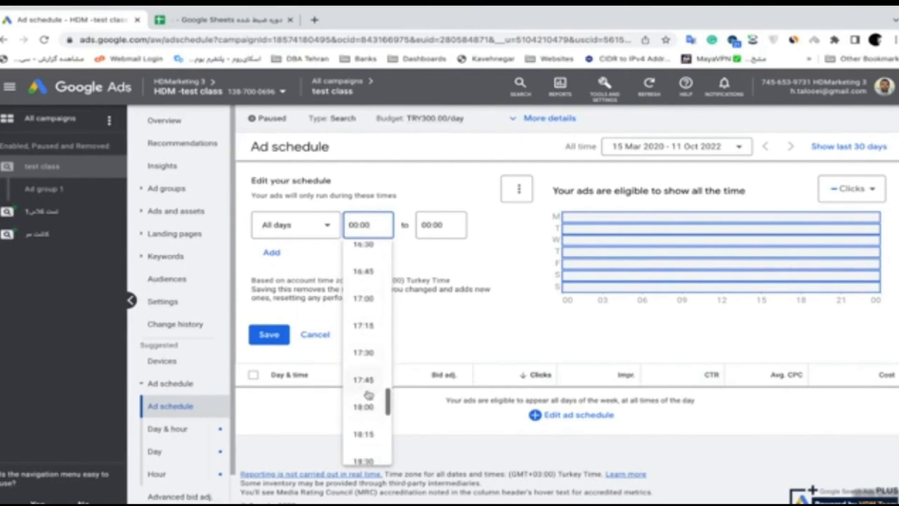
scroll(366, 392, up, 3)
scroll(366, 392, up, 10)
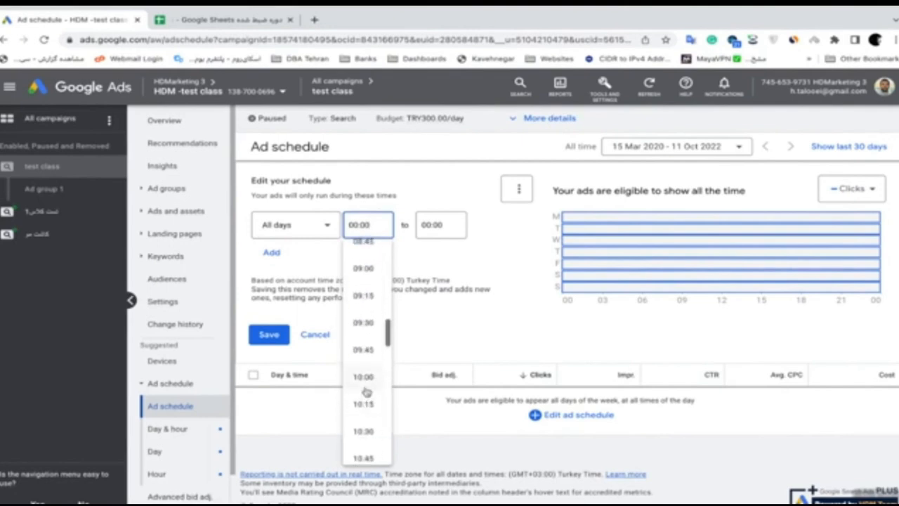
scroll(366, 392, up, 1)
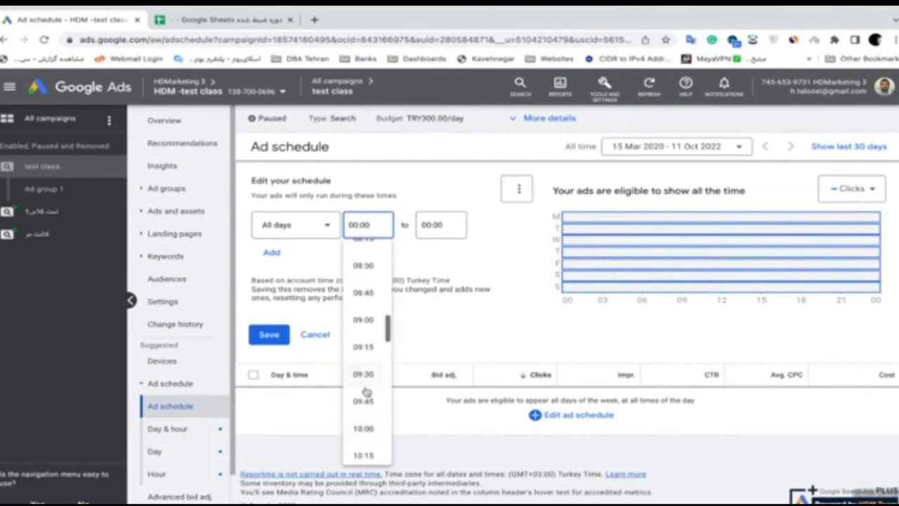
scroll(354, 317, up, 1)
scroll(355, 318, up, 2)
click(356, 315)
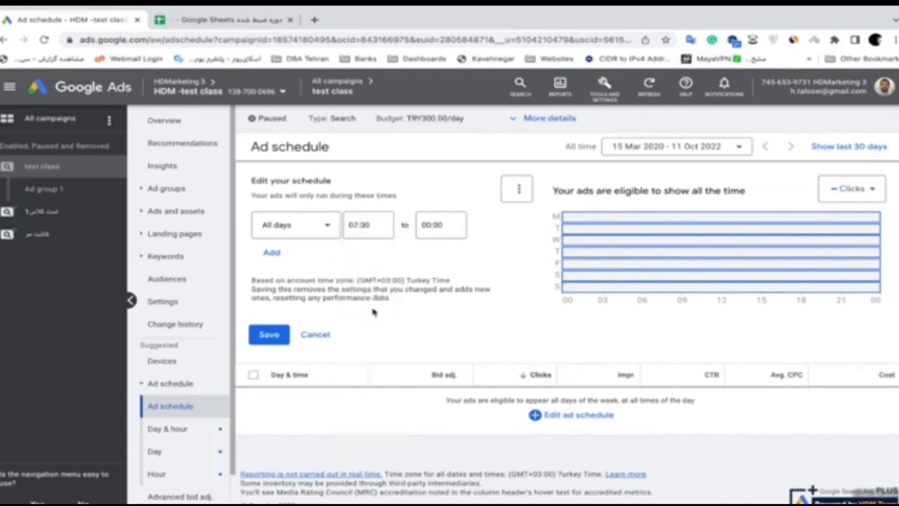
Step: Set the all-days end time to 16:30 and save the ad schedule
click(432, 222)
scroll(422, 352, down, 10)
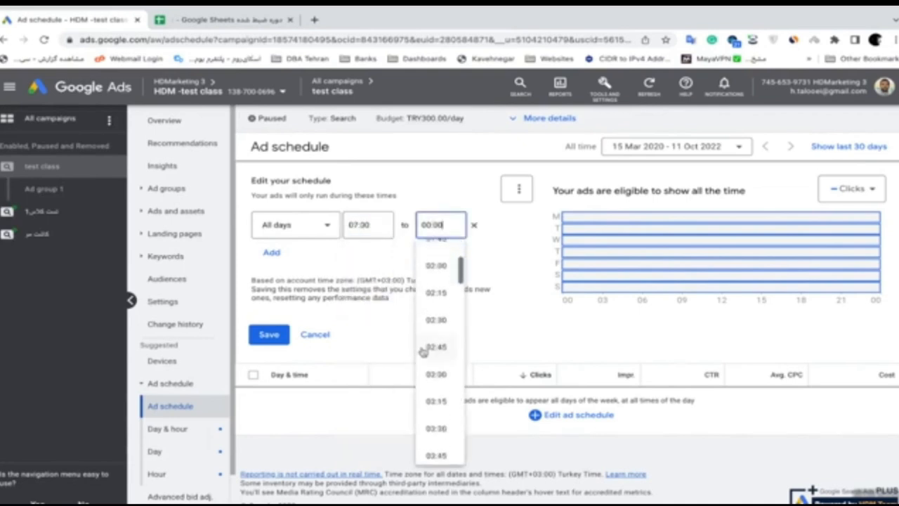
scroll(422, 351, down, 15)
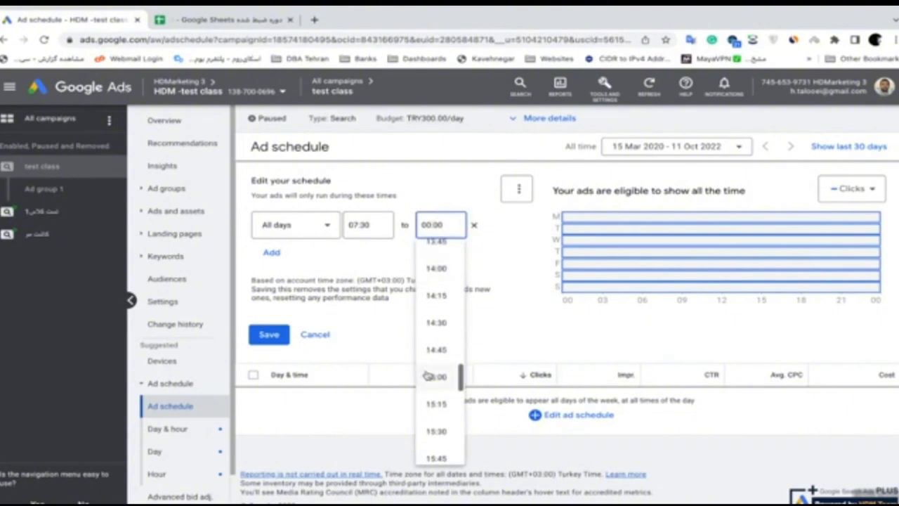
scroll(430, 374, down, 5)
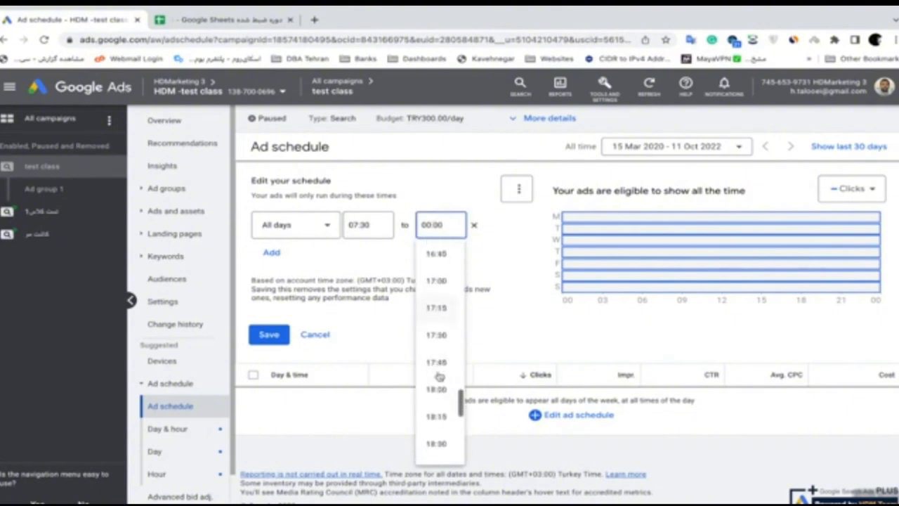
click(432, 301)
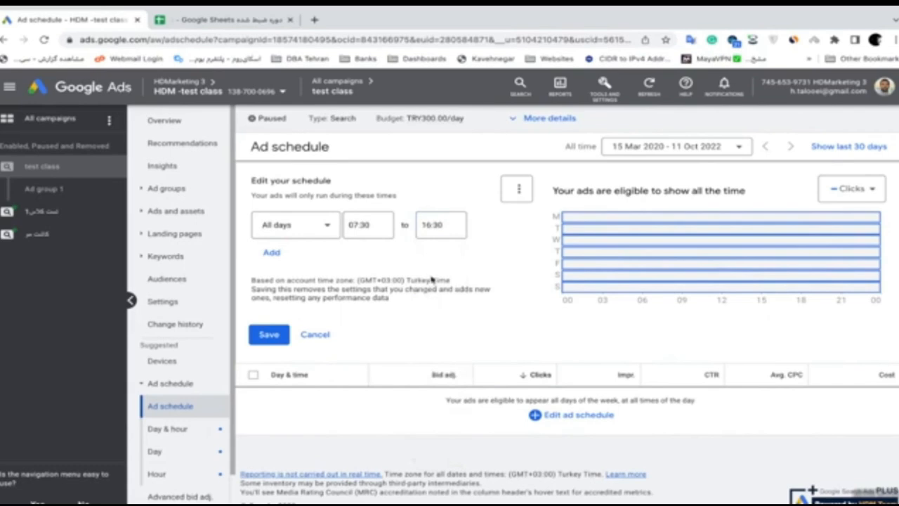
click(270, 335)
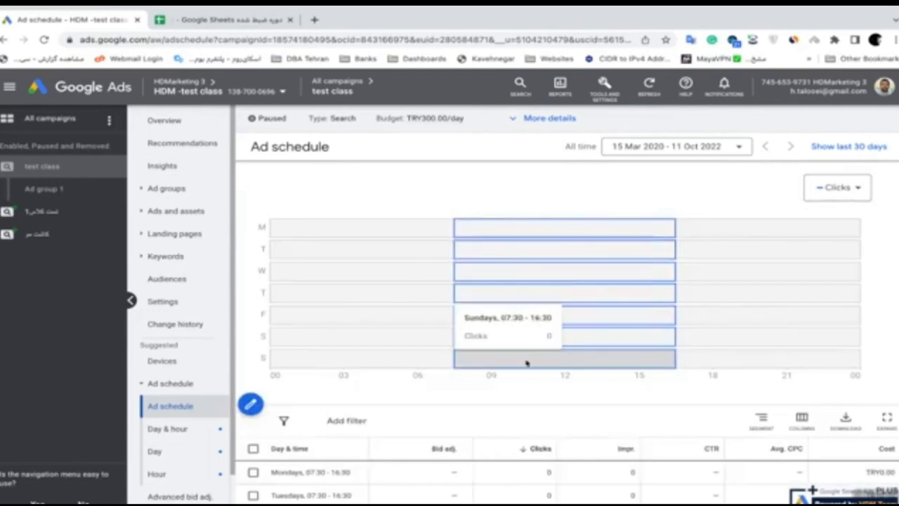
Step: Change the test class campaign's status to Enabled
click(265, 118)
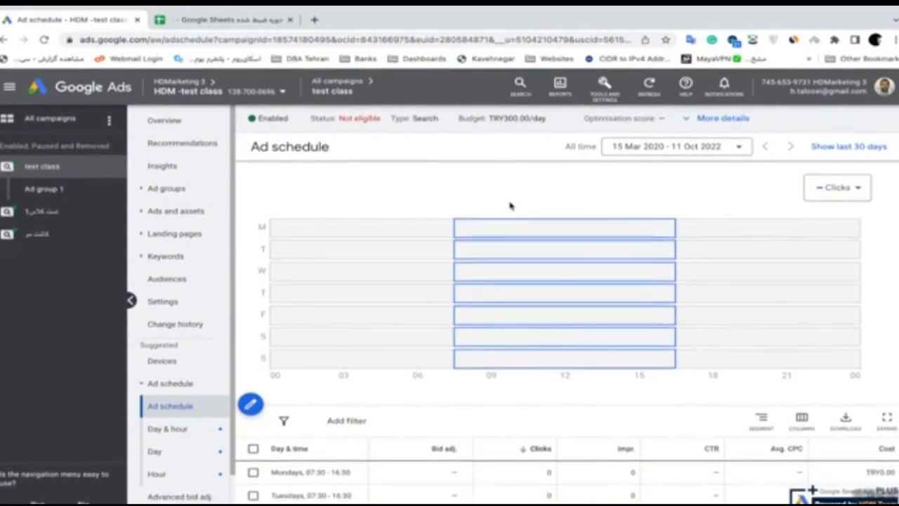
mouse_move(358, 123)
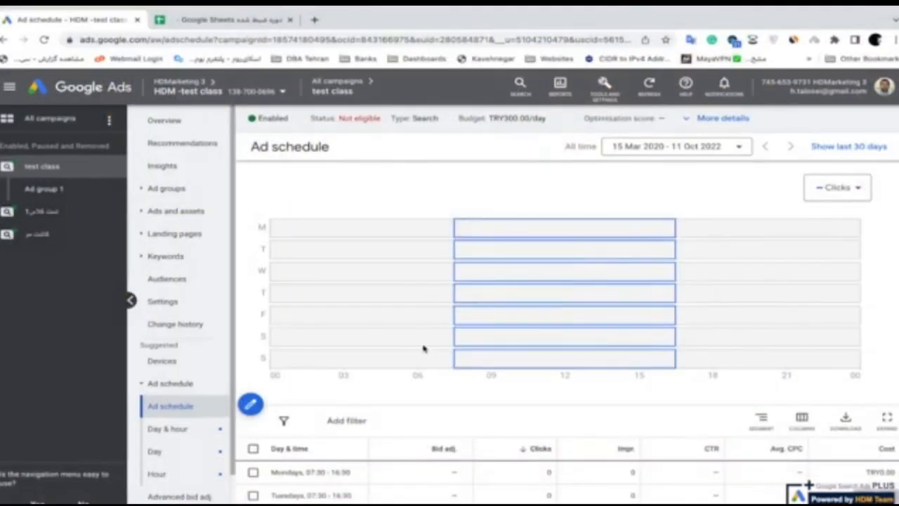
Step: Remove the Thursday and Friday entries from the ad schedule and check the weekly chart
scroll(423, 348, down, 4)
click(253, 302)
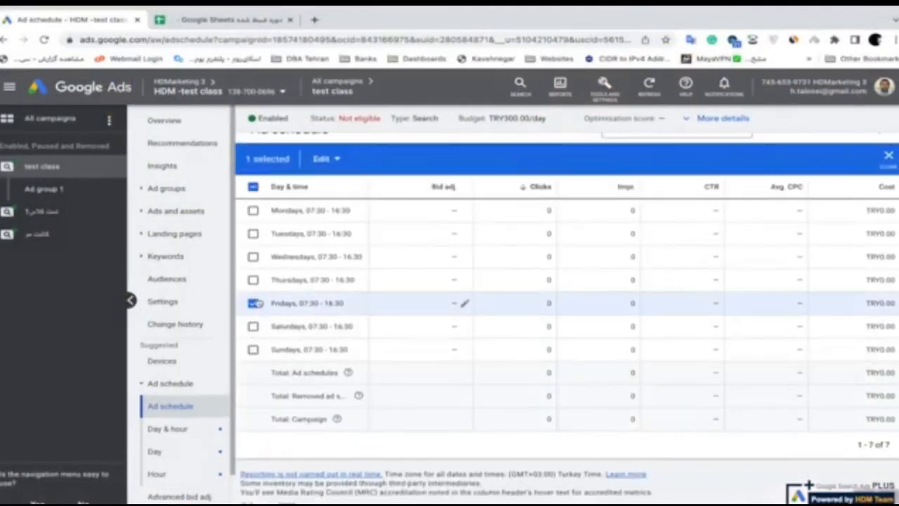
click(253, 280)
click(325, 159)
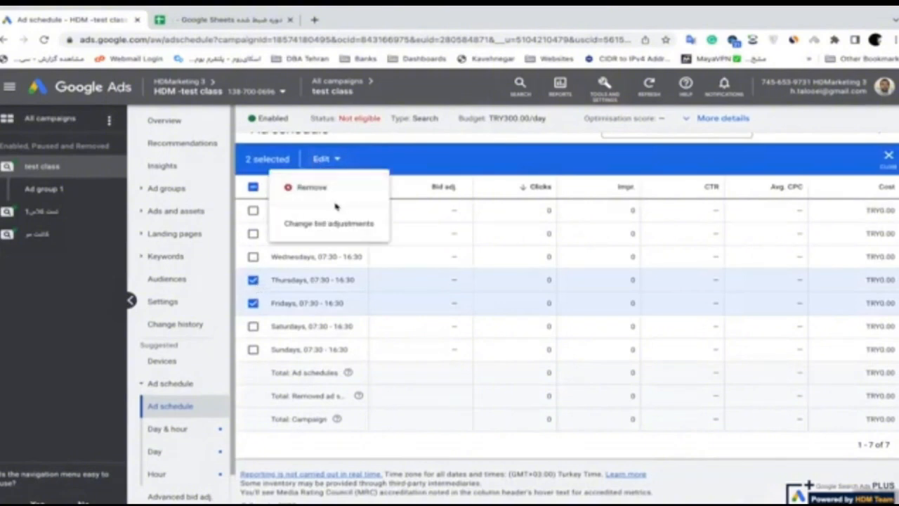
click(311, 188)
click(577, 314)
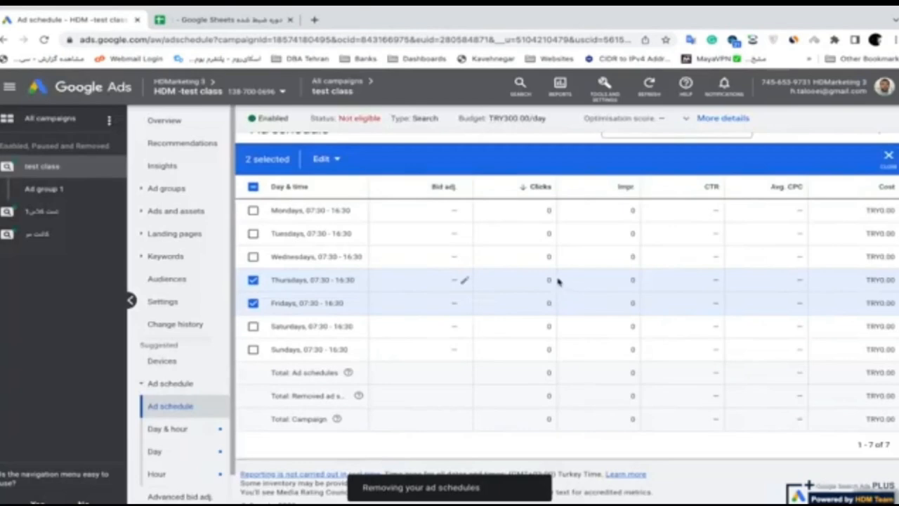
scroll(577, 267, up, 4)
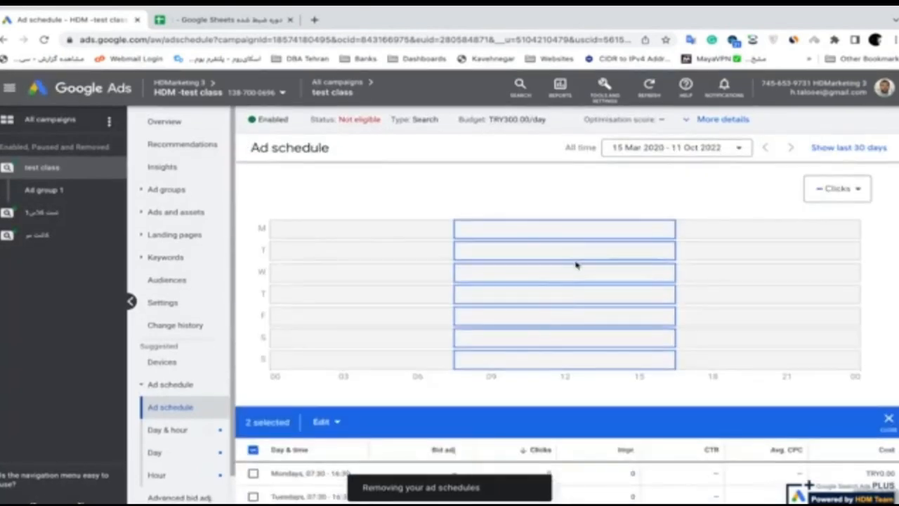
scroll(580, 265, down, 4)
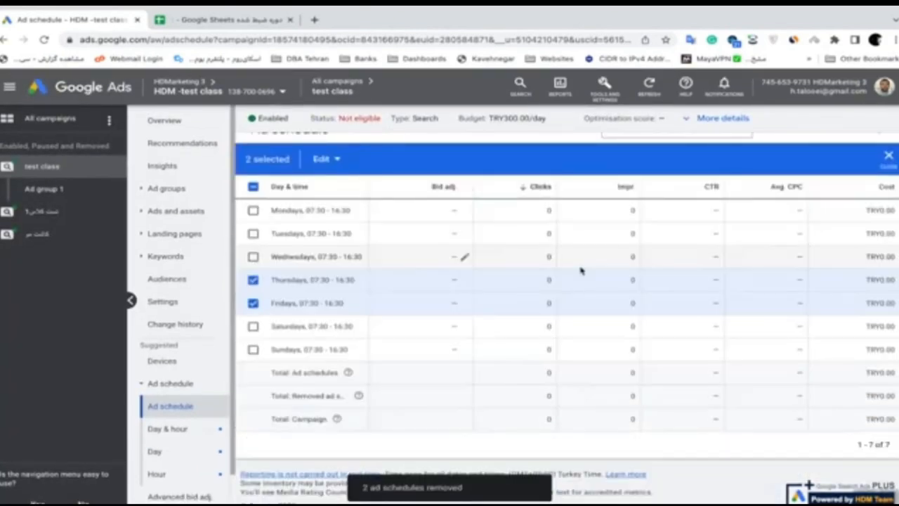
scroll(581, 271, up, 4)
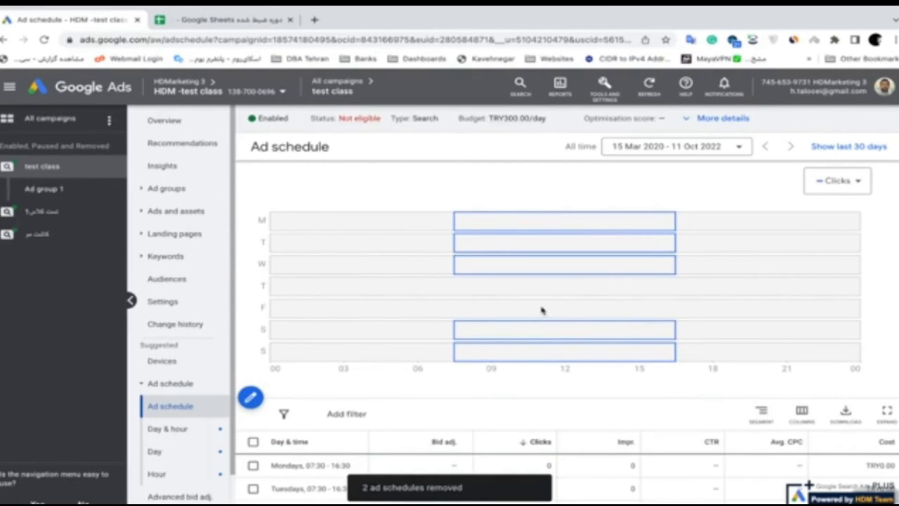
scroll(482, 316, down, 3)
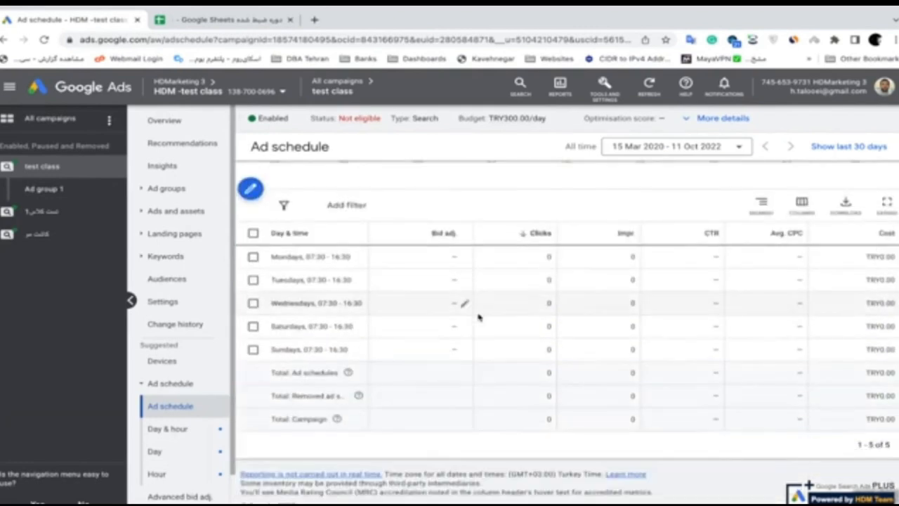
click(253, 303)
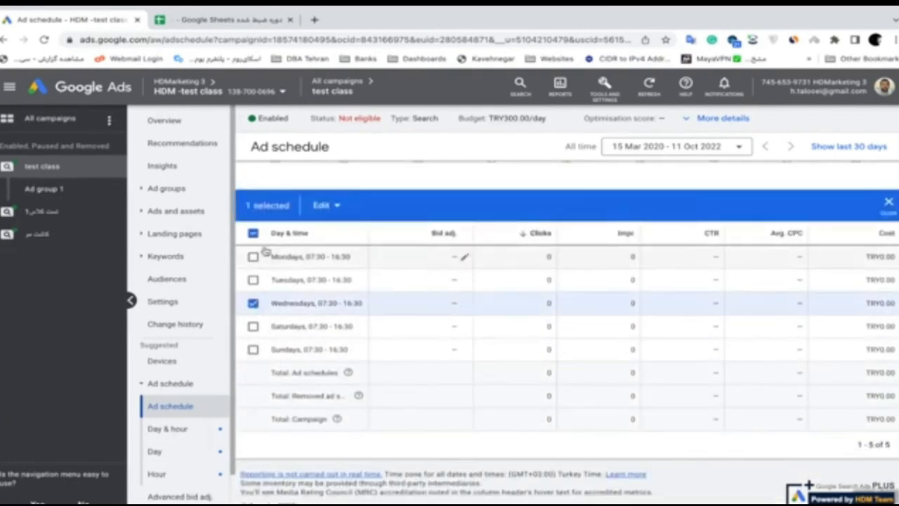
click(325, 205)
click(253, 305)
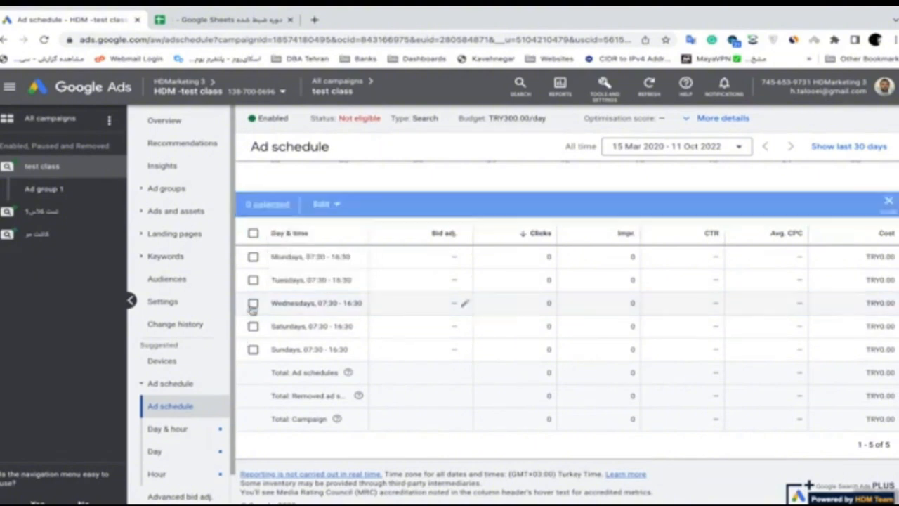
Step: Edit the ad schedule, set the Wednesday end time to 15:30 and save
scroll(291, 304, up, 3)
click(254, 406)
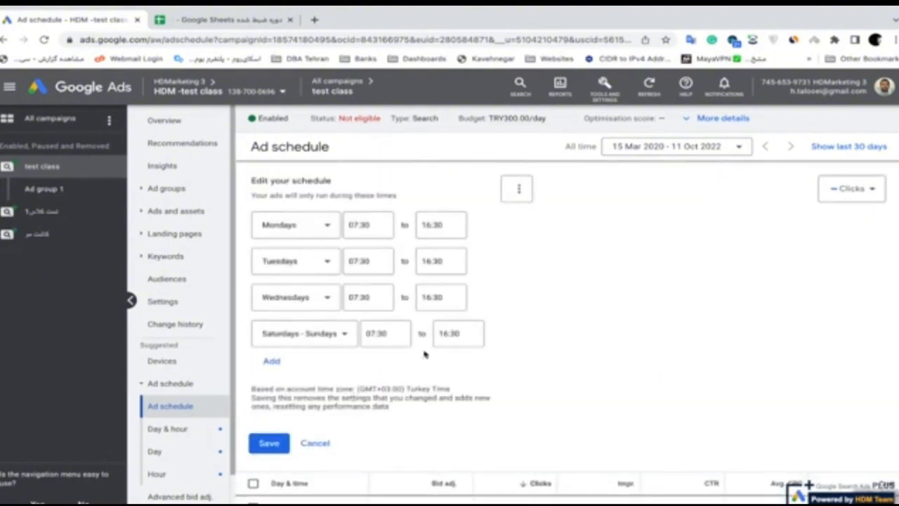
click(441, 303)
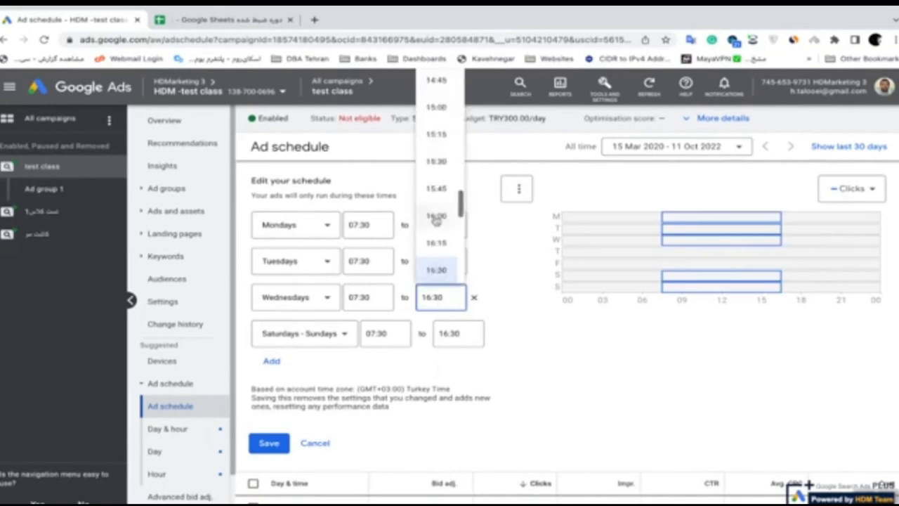
click(440, 169)
click(269, 442)
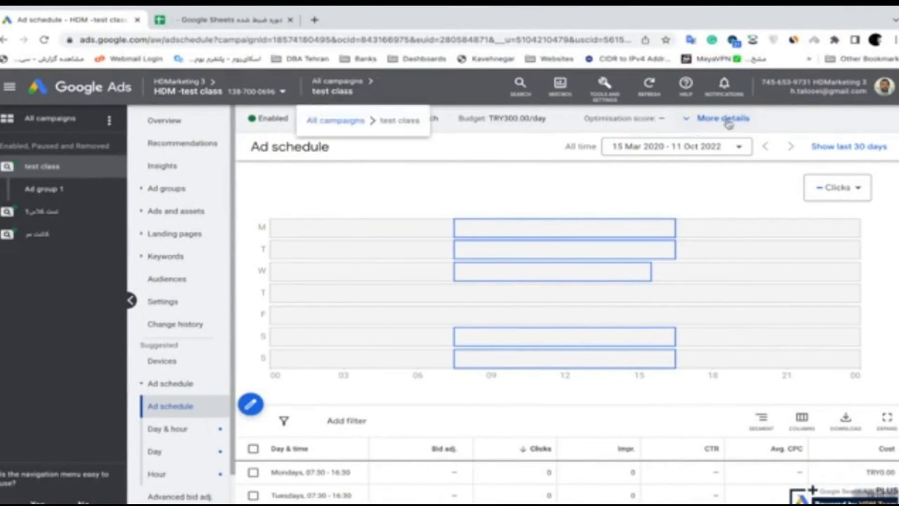
Step: Expand the additional details of the test class campaign
click(702, 118)
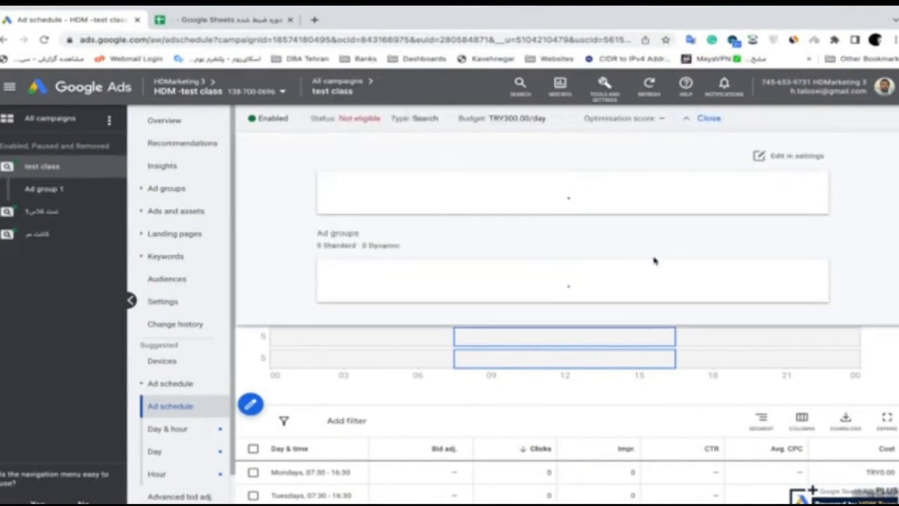